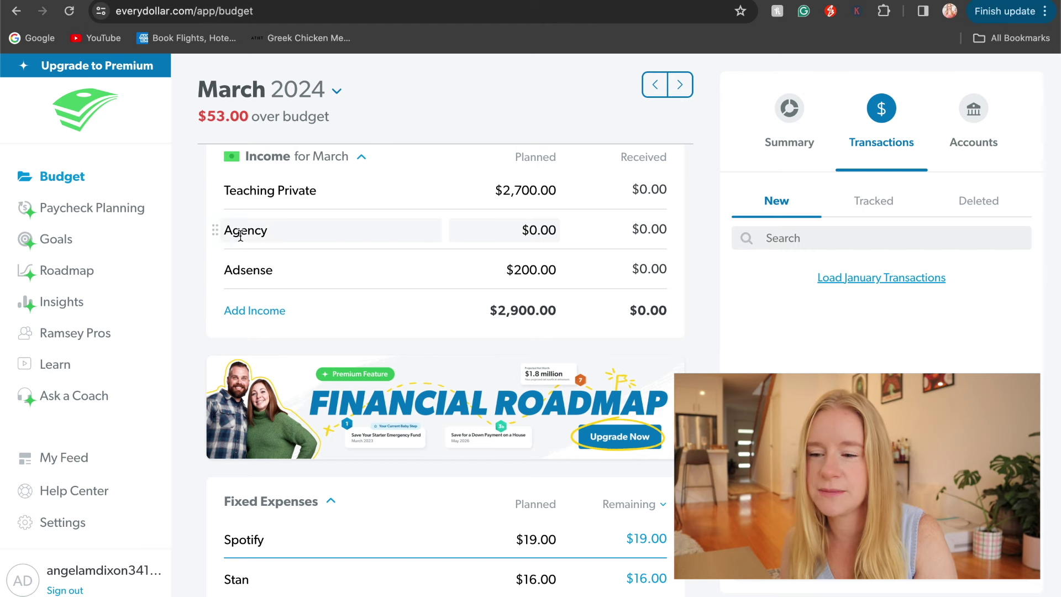
Step: Delete the Agency item from the March income list
{"action": "left_click", "coordinate": [216, 236]}
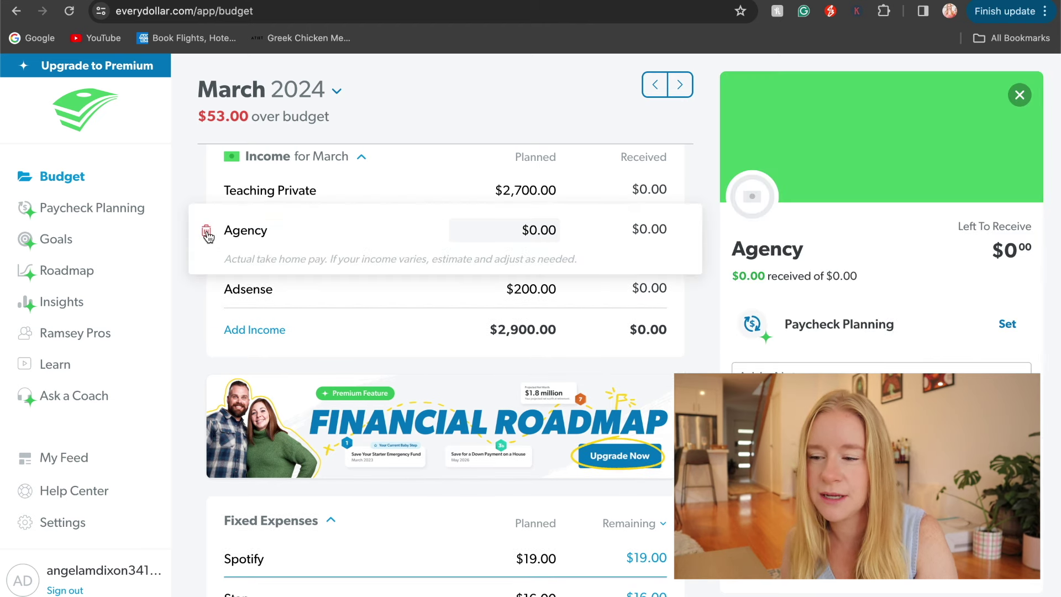
{"action": "left_click", "coordinate": [207, 232]}
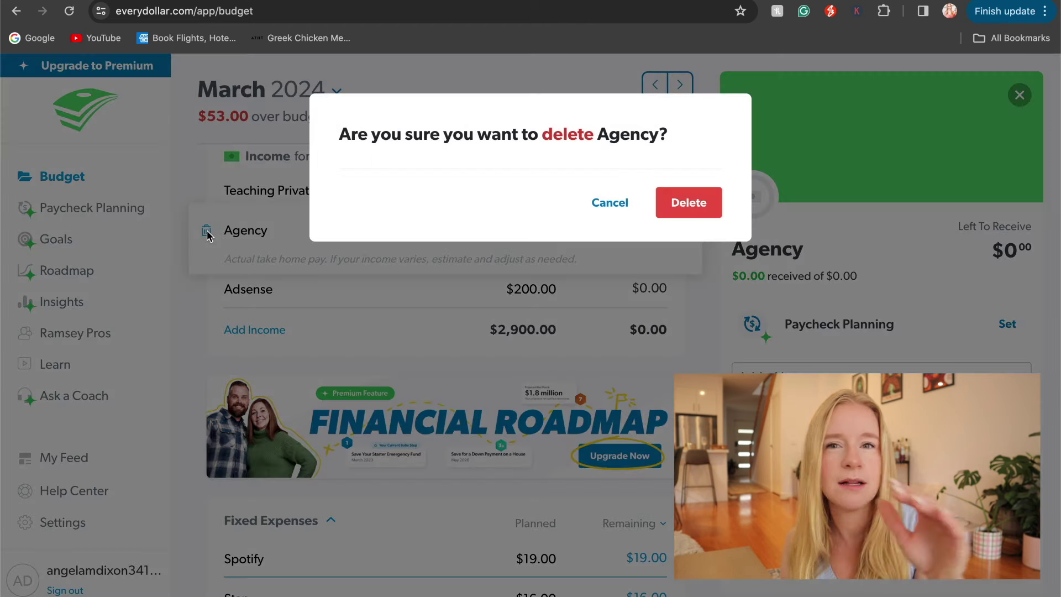
{"action": "left_click", "coordinate": [665, 202]}
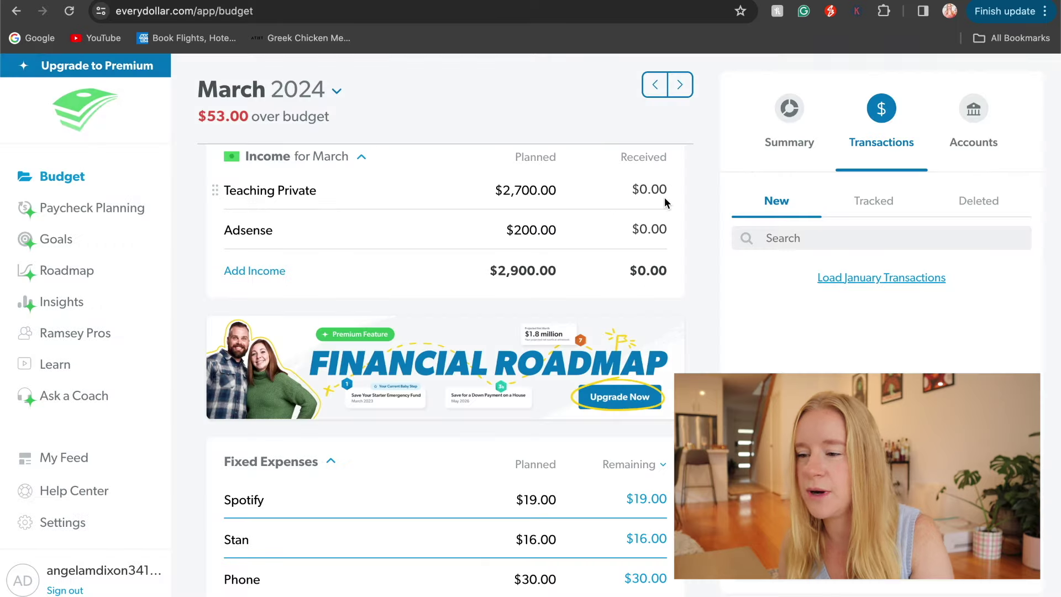
Step: Set the planned amount for the Adsense income item to $50
{"action": "left_click", "coordinate": [215, 230]}
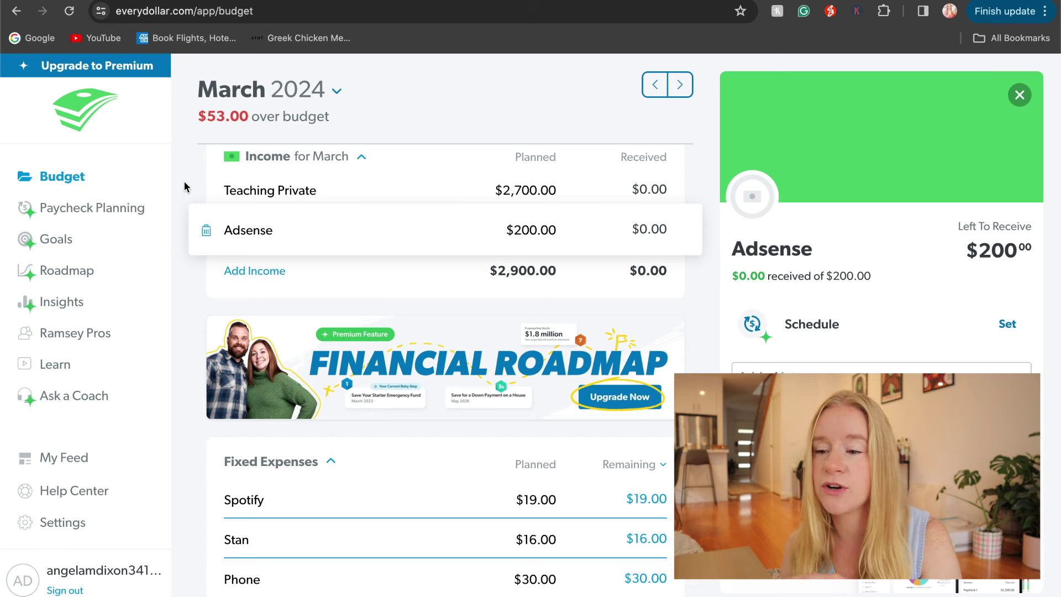
{"action": "left_click", "coordinate": [512, 232]}
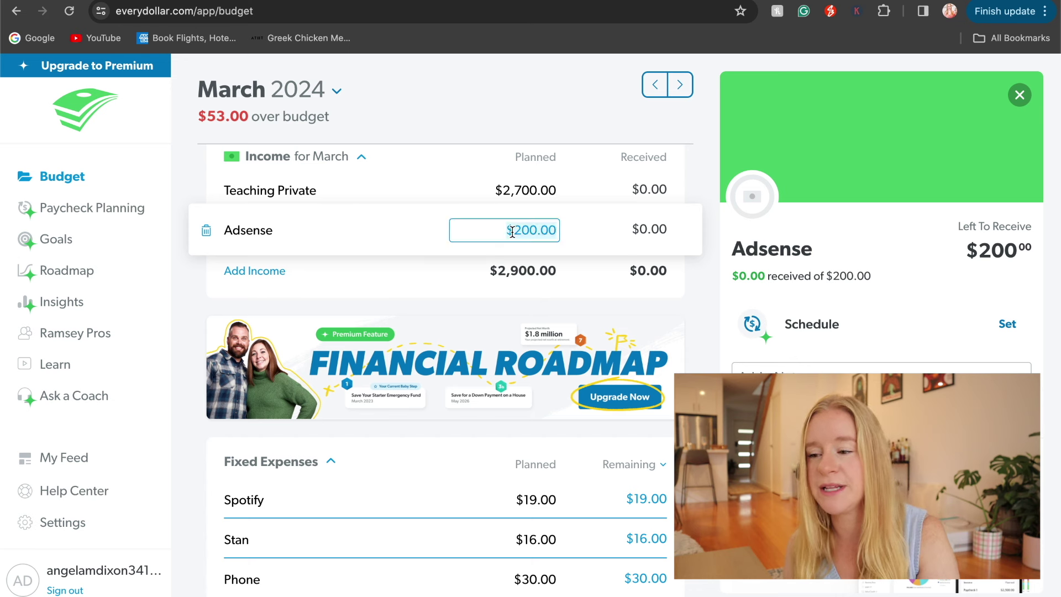
{"action": "type", "text": "50"}
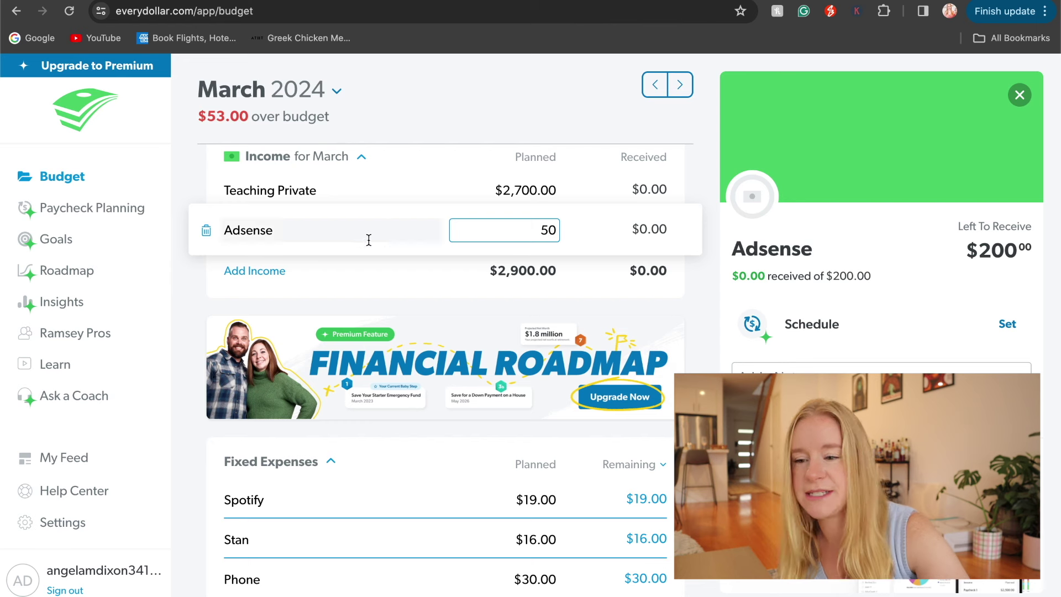
{"action": "left_click", "coordinate": [175, 183]}
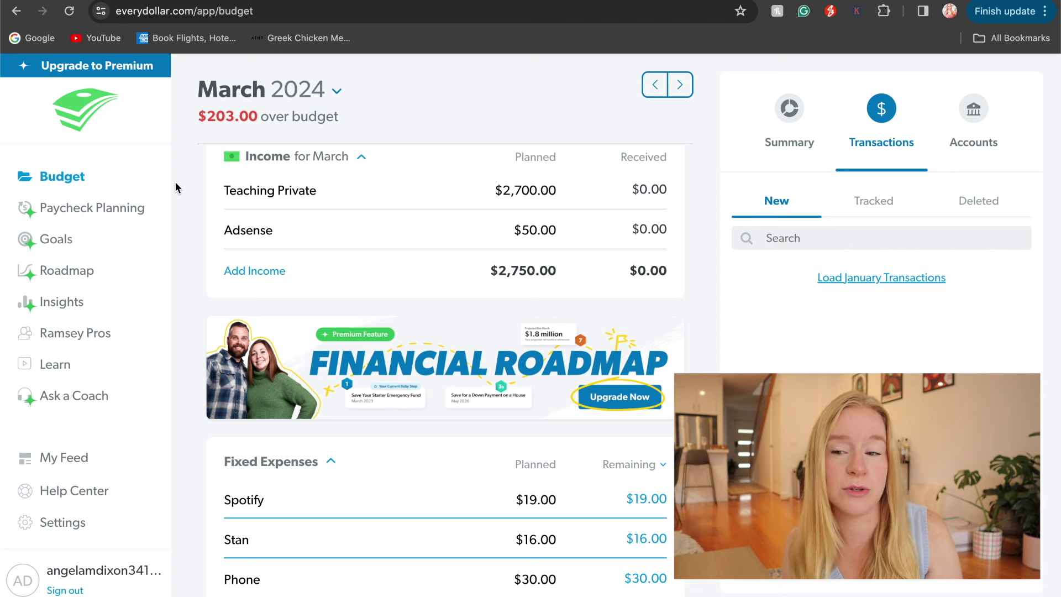
Step: Rename the Teaching Private income item as Teaching
{"action": "left_click", "coordinate": [306, 194]}
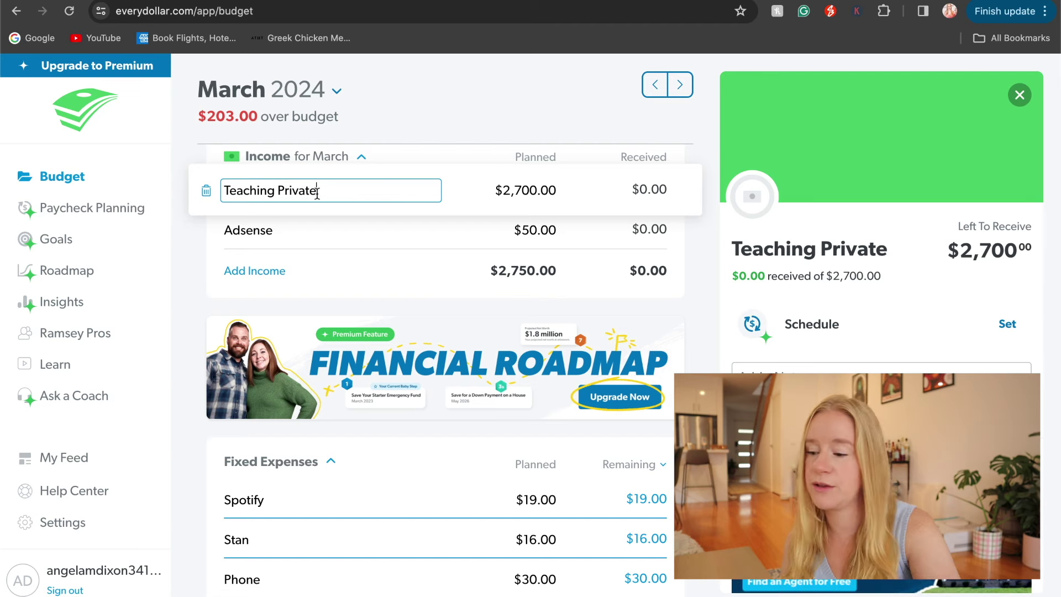
{"action": "key", "text": "BackSpace"}
{"action": "key", "text": "BackSpace"}
{"action": "key", "text": "BackSpace"}
{"action": "key", "text": "BackSpace"}
{"action": "key", "text": "BackSpace"}
{"action": "key", "text": "BackSpace"}
{"action": "key", "text": "BackSpace"}
{"action": "key", "text": "BackSpace"}
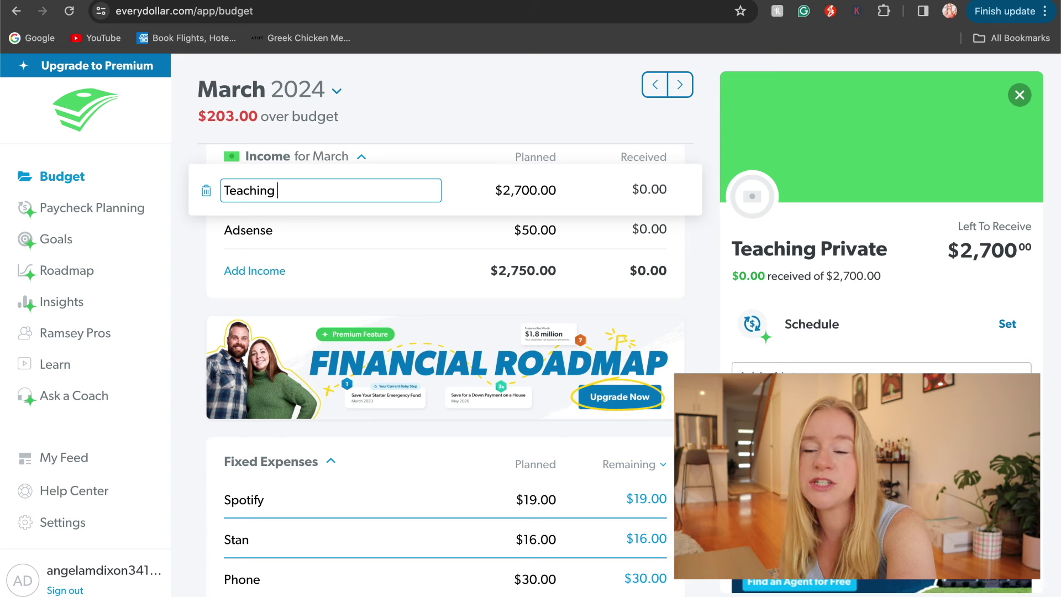
{"action": "left_click", "coordinate": [188, 235]}
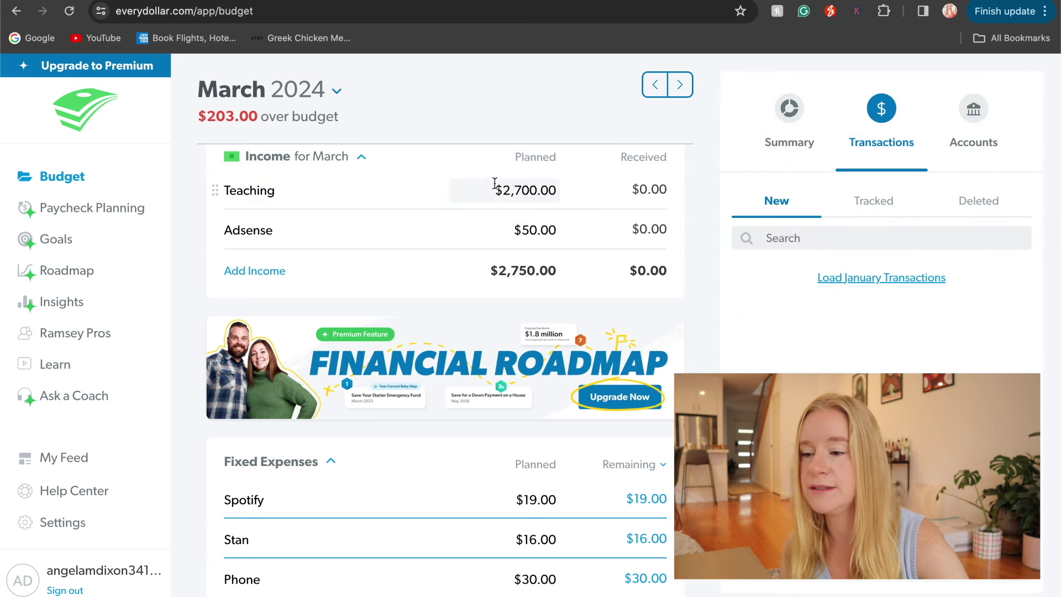
Step: Set the planned amount for the Teaching income item to $4,680
{"action": "left_click_drag", "start_coordinate": [494, 183], "coordinate": [516, 198]}
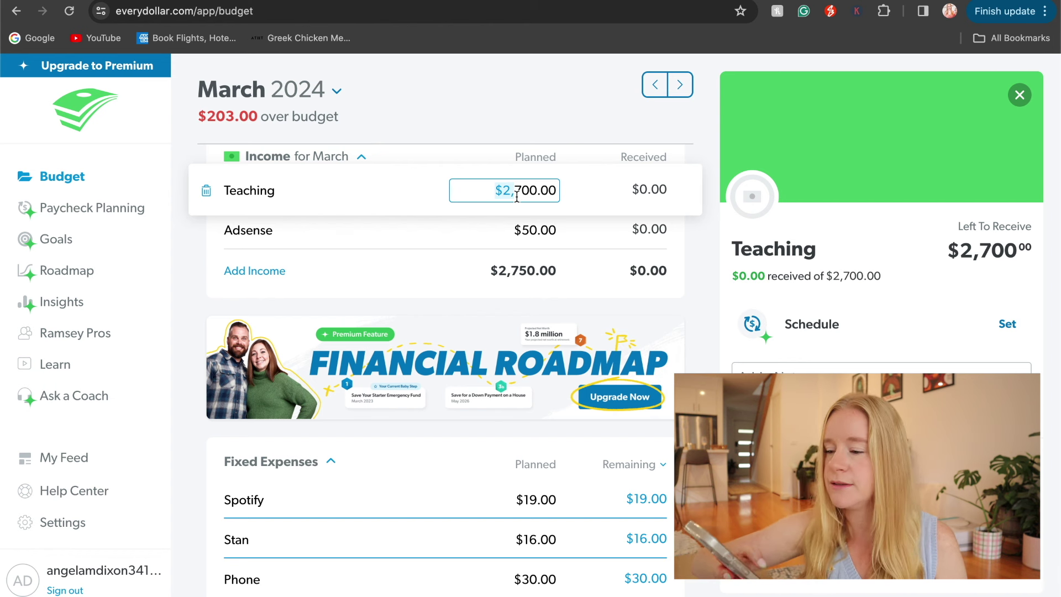
{"action": "key", "text": "Right"}
{"action": "key", "text": "Right"}
{"action": "key", "text": "Right"}
{"action": "key", "text": "Right"}
{"action": "key", "text": "Right"}
{"action": "key", "text": "Right"}
{"action": "key", "text": "Right"}
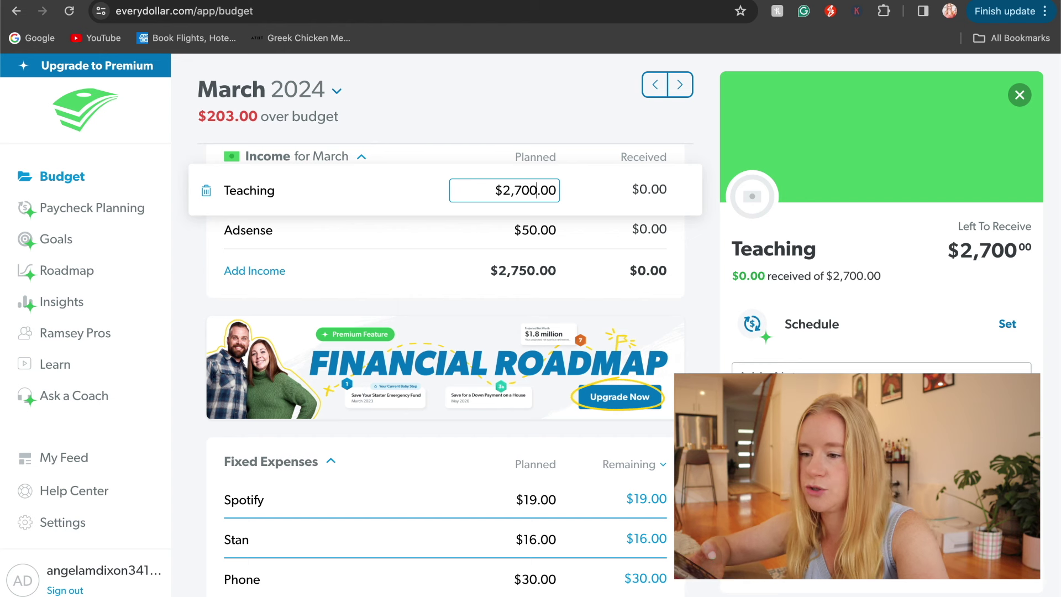
{"action": "key", "text": "BackSpace"}
{"action": "key", "text": "BackSpace"}
{"action": "key", "text": "BackSpace"}
{"action": "key", "text": "BackSpace"}
{"action": "key", "text": "BackSpace"}
{"action": "key", "text": "BackSpace"}
{"action": "key", "text": "BackSpace"}
{"action": "key", "text": "BackSpace"}
{"action": "key", "text": "BackSpace"}
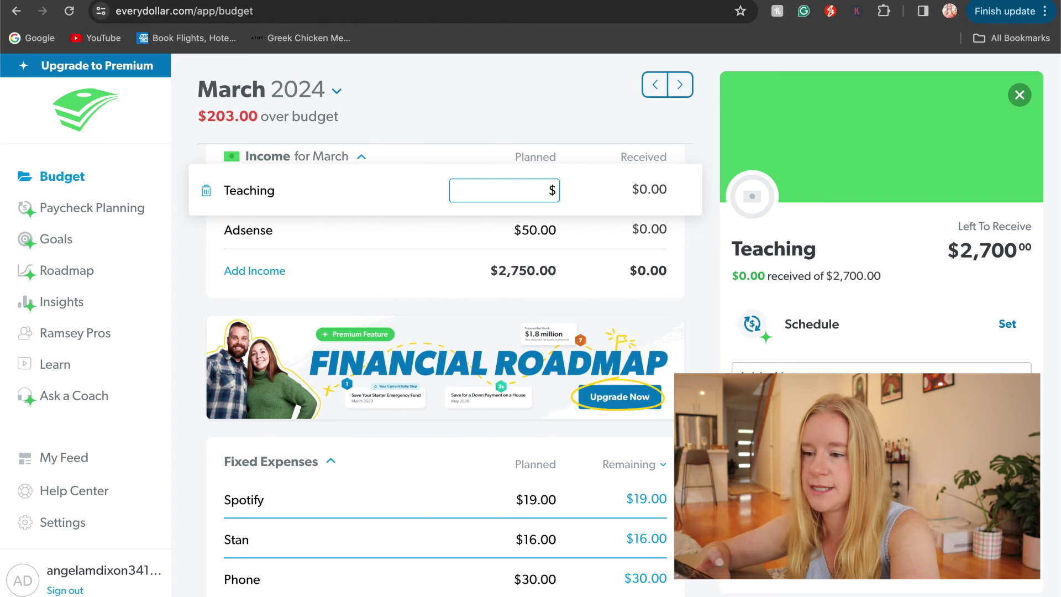
{"action": "type", "text": "4680"}
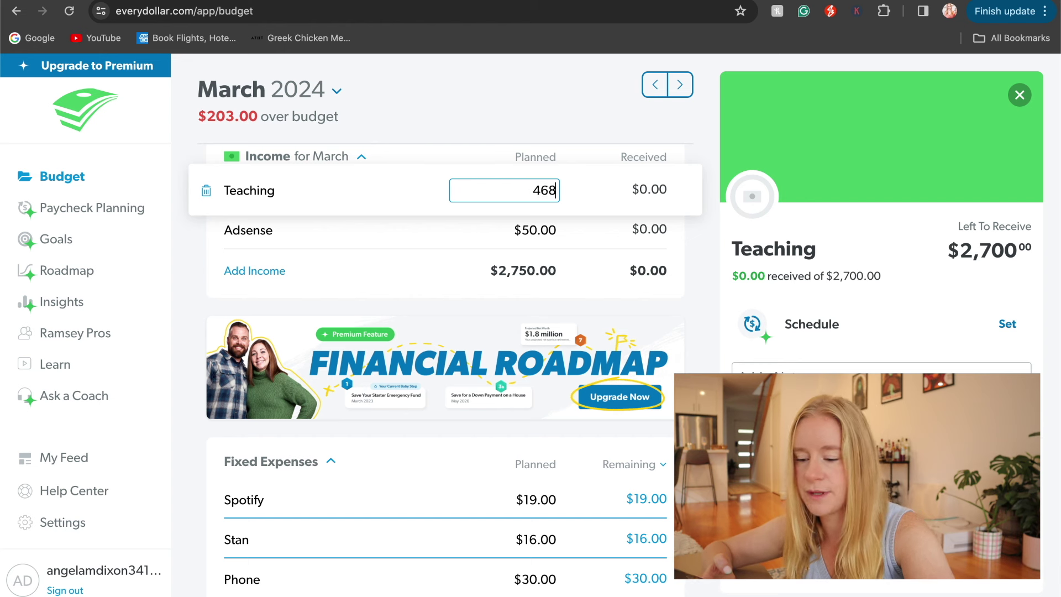
{"action": "left_click", "coordinate": [180, 274]}
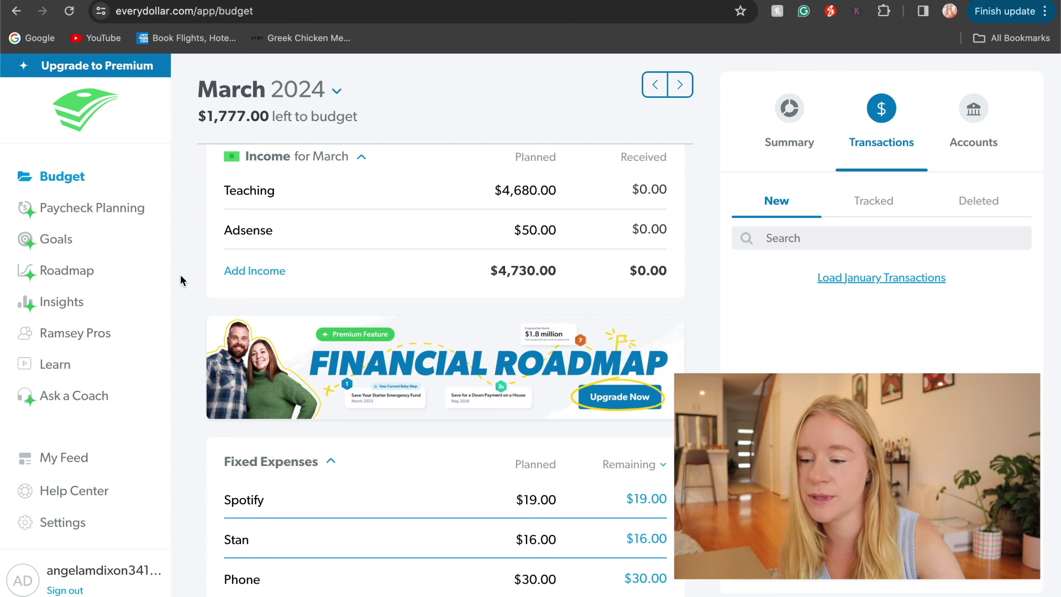
Step: In Fixed Expenses, set the planned amounts to $21 for Spotify and $18 for Stan
{"action": "scroll", "coordinate": [180, 280], "scroll_direction": "down", "scroll_amount": 5}
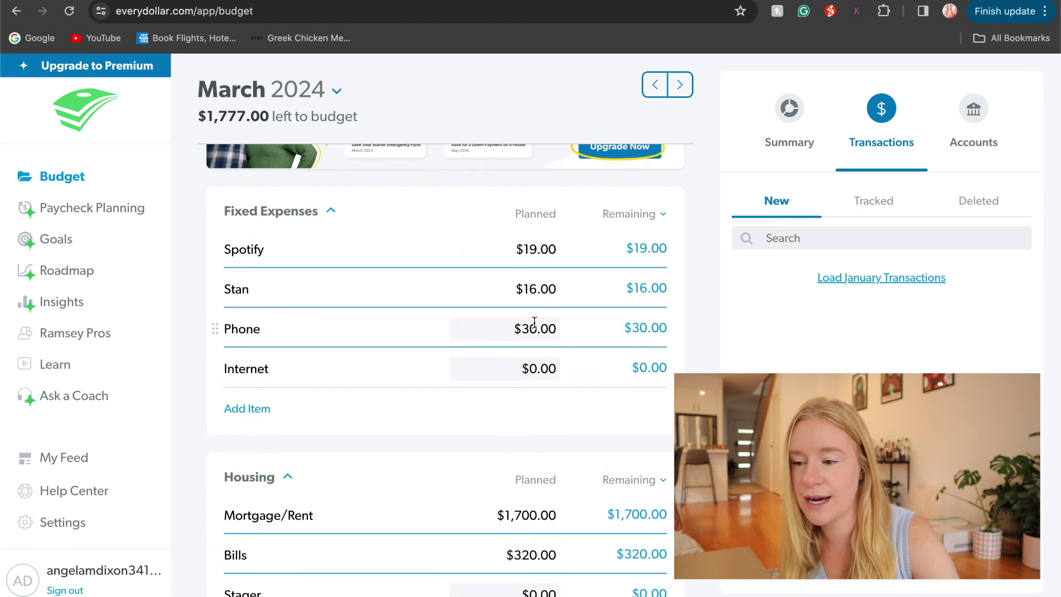
{"action": "left_click", "coordinate": [535, 249]}
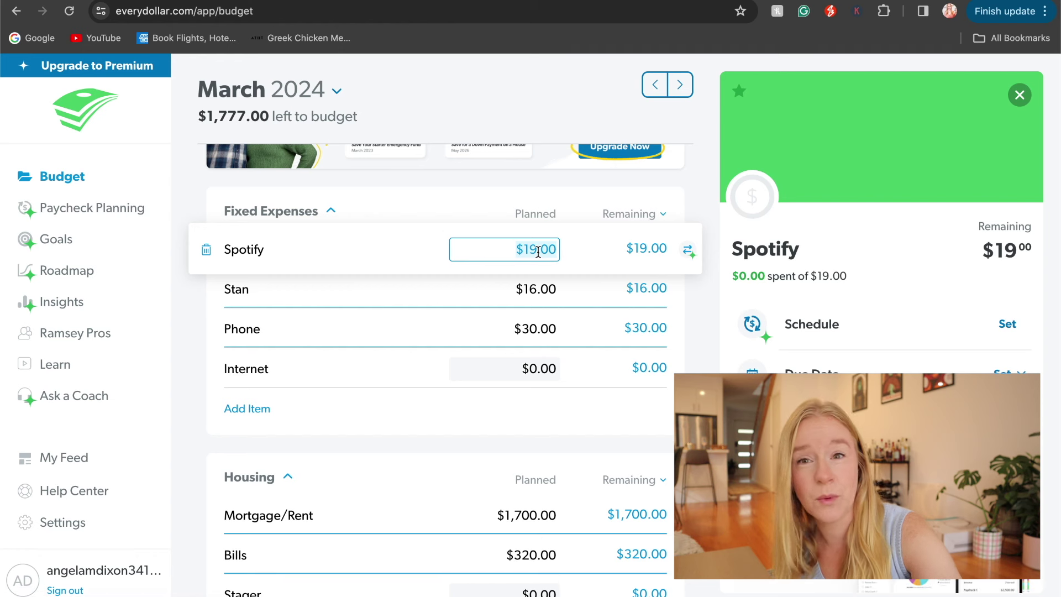
{"action": "type", "text": "21"}
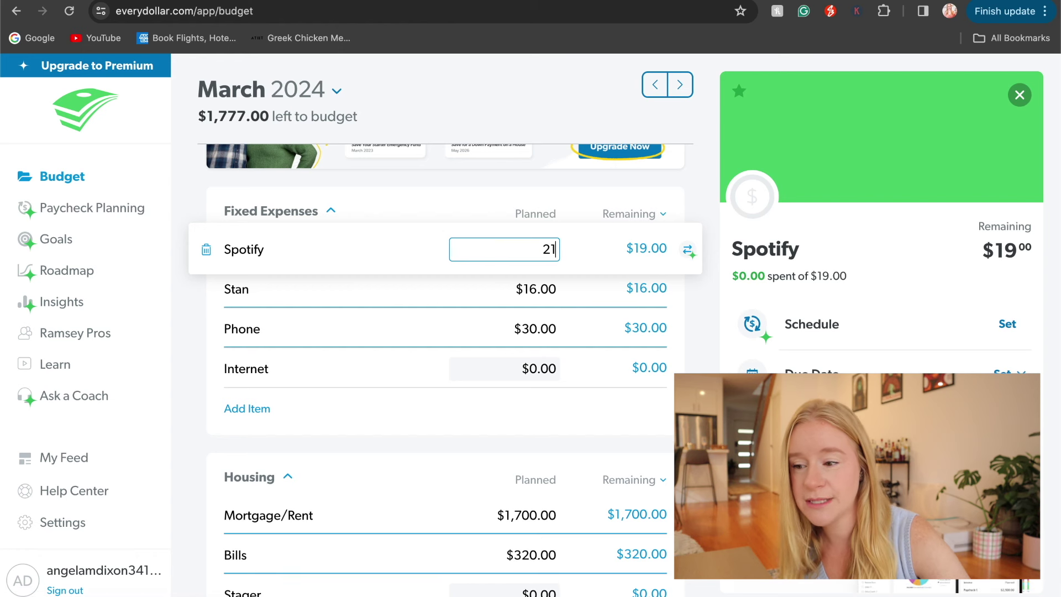
{"action": "left_click", "coordinate": [557, 288]}
{"action": "type", "text": "18"}
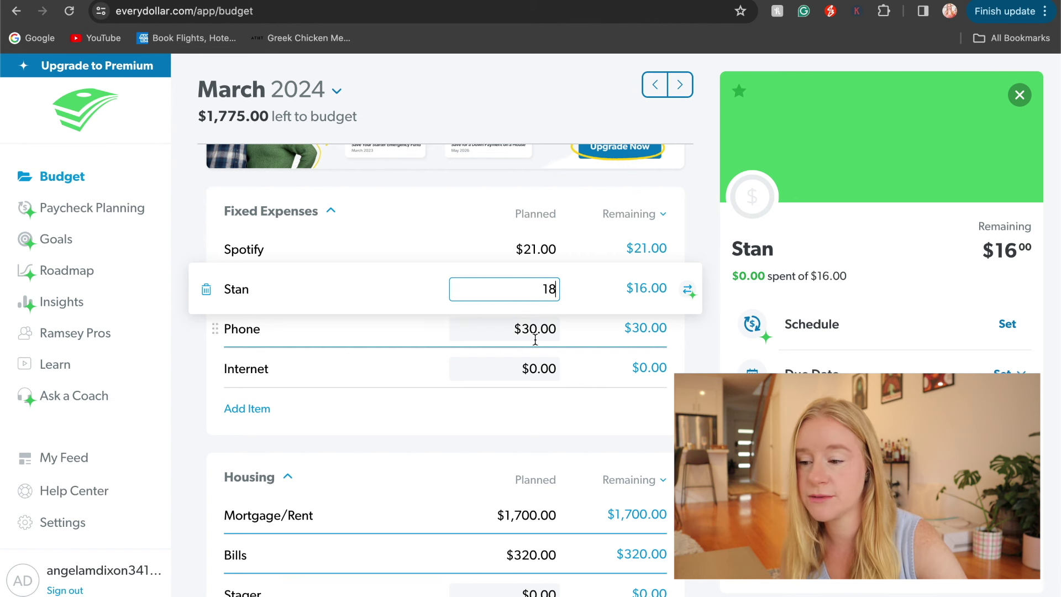
{"action": "left_click", "coordinate": [175, 364]}
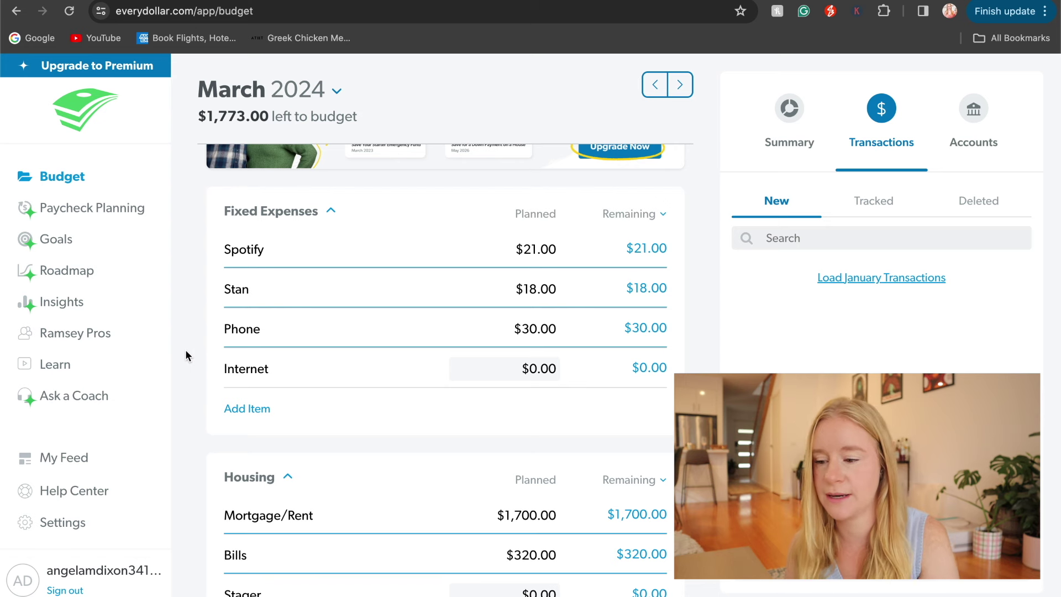
Step: Set the planned amount for Mortgage/Rent in the Housing group to $0
{"action": "scroll", "coordinate": [185, 356], "scroll_direction": "down", "scroll_amount": 4}
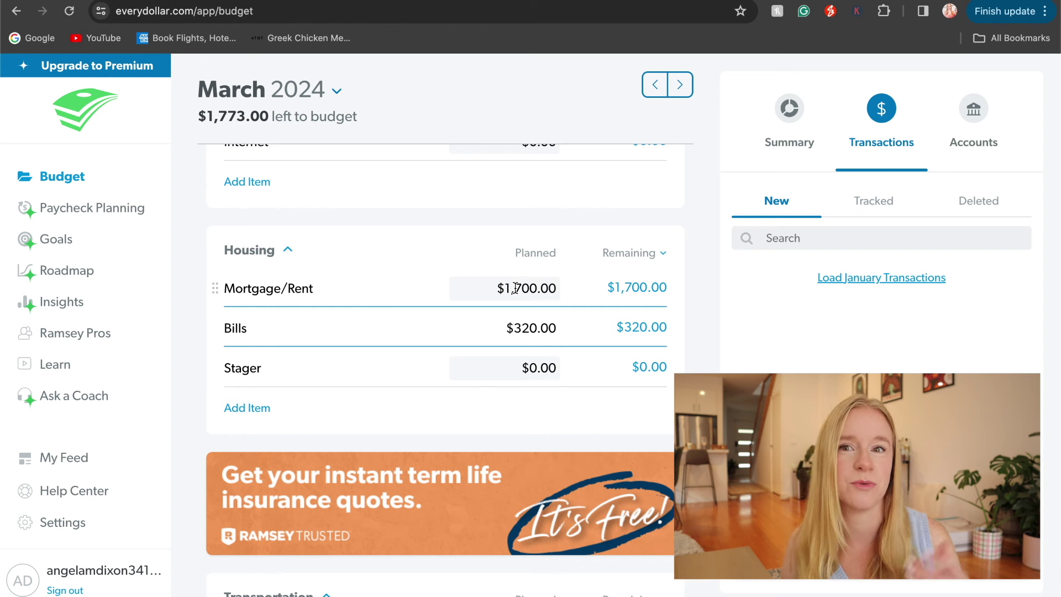
{"action": "left_click", "coordinate": [514, 288]}
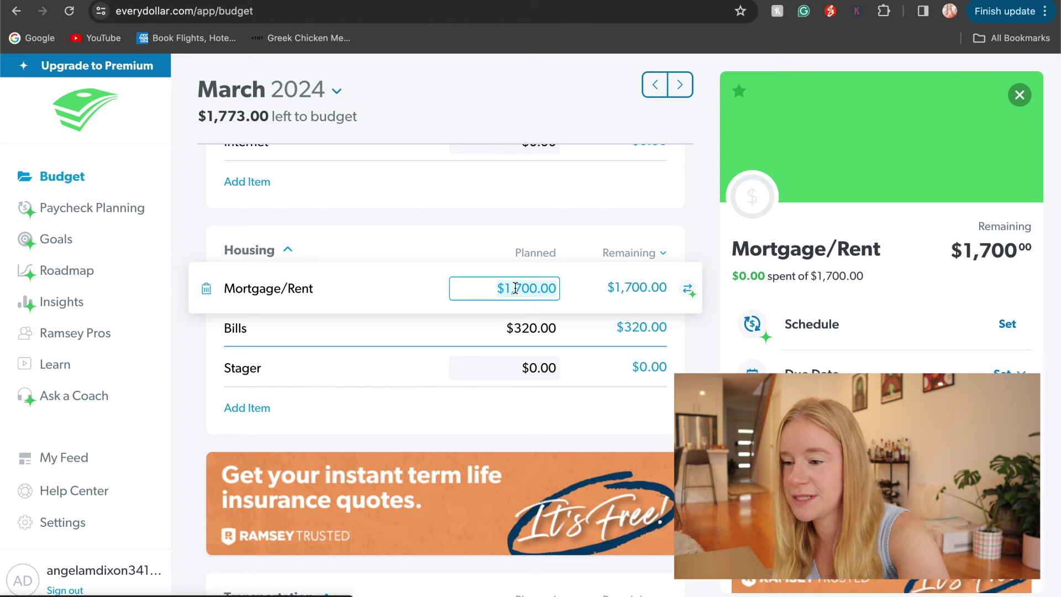
{"action": "type", "text": "0"}
{"action": "left_click", "coordinate": [191, 221]}
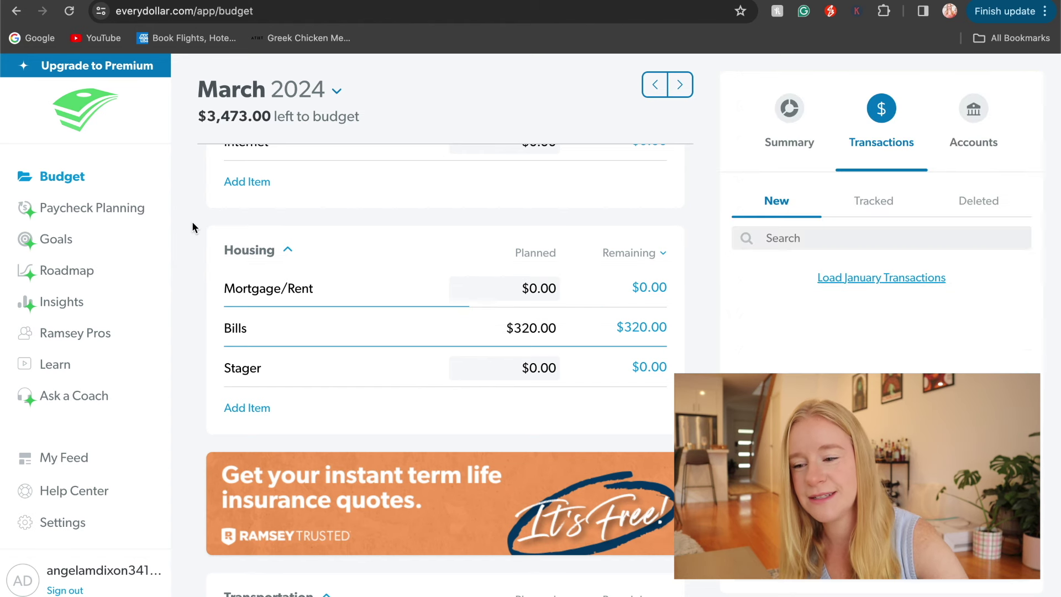
Step: Rename the Mortgage/Rent item in the Housing group as Rent
{"action": "left_click", "coordinate": [282, 292]}
{"action": "left_click", "coordinate": [283, 291]}
{"action": "key", "text": "BackSpace"}
{"action": "key", "text": "BackSpace"}
{"action": "key", "text": "BackSpace"}
{"action": "key", "text": "BackSpace"}
{"action": "key", "text": "BackSpace"}
{"action": "key", "text": "BackSpace"}
{"action": "key", "text": "BackSpace"}
{"action": "key", "text": "BackSpace"}
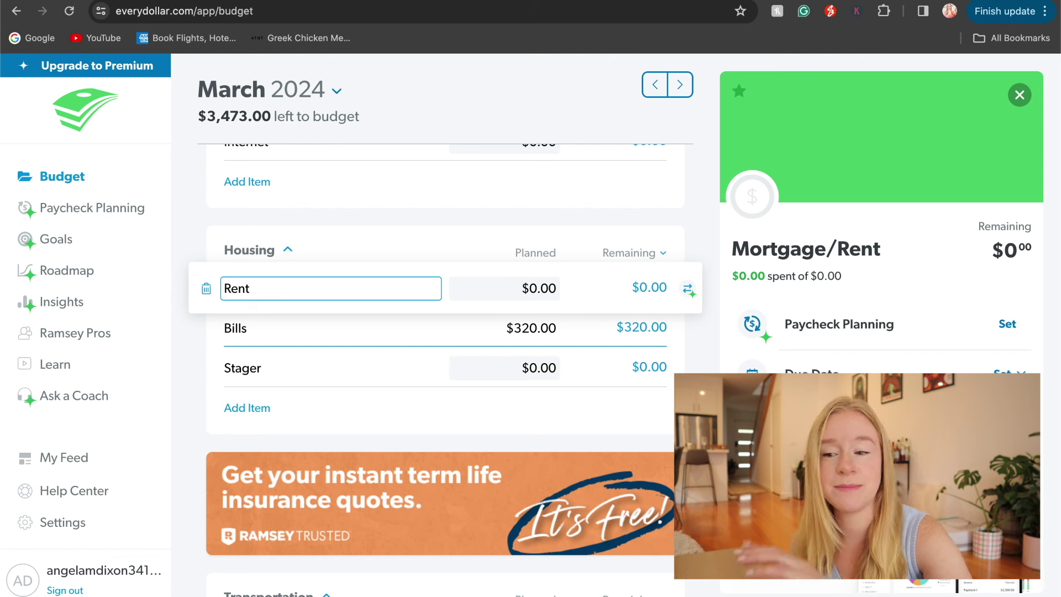
{"action": "left_click", "coordinate": [187, 353]}
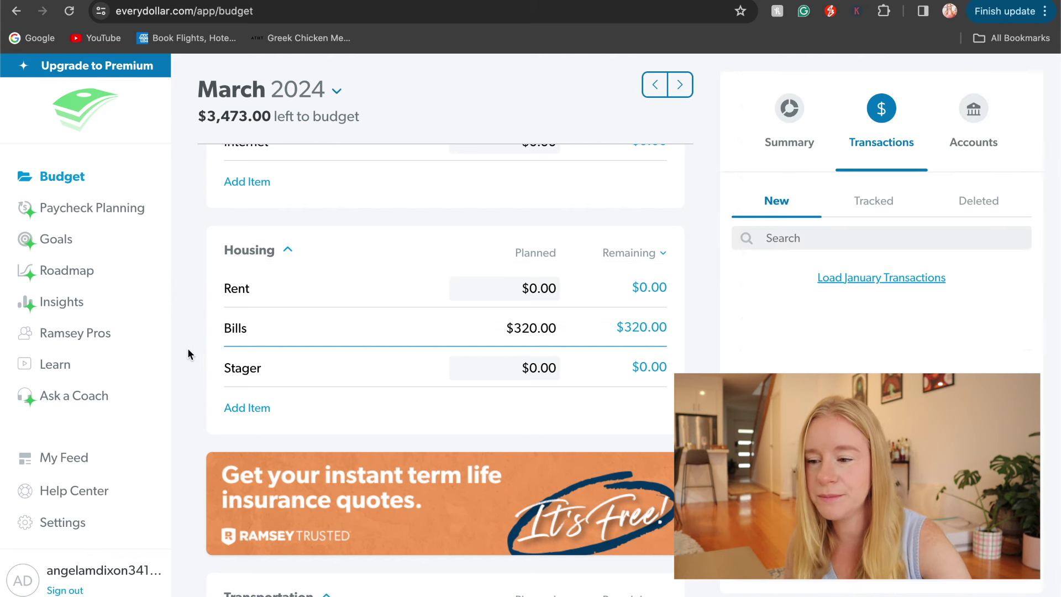
{"action": "left_click", "coordinate": [528, 330]}
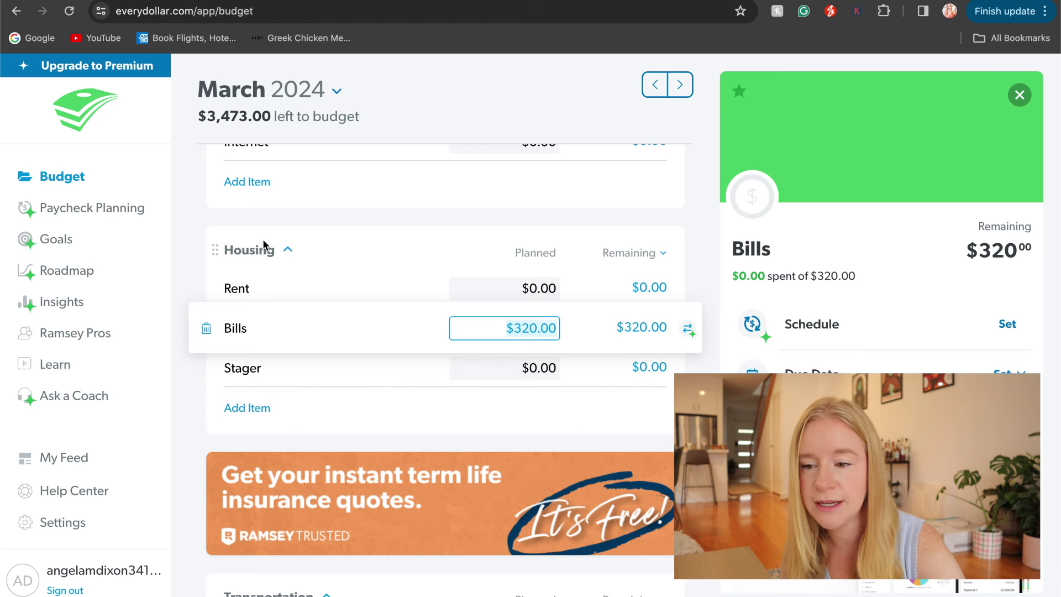
{"action": "left_click", "coordinate": [191, 225]}
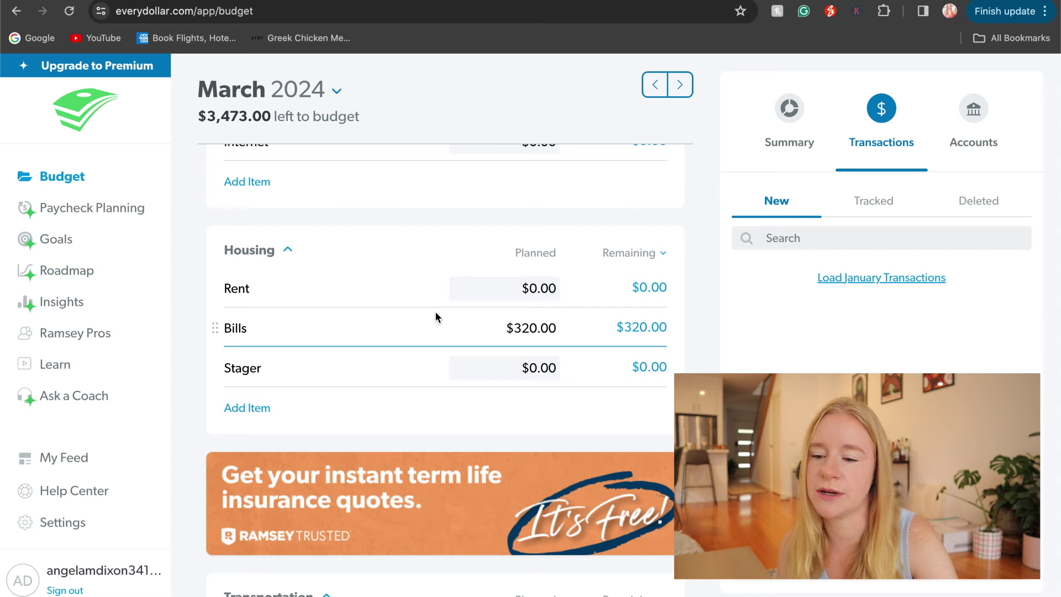
Step: Delete the Stager item from the Housing group
{"action": "left_click", "coordinate": [216, 369]}
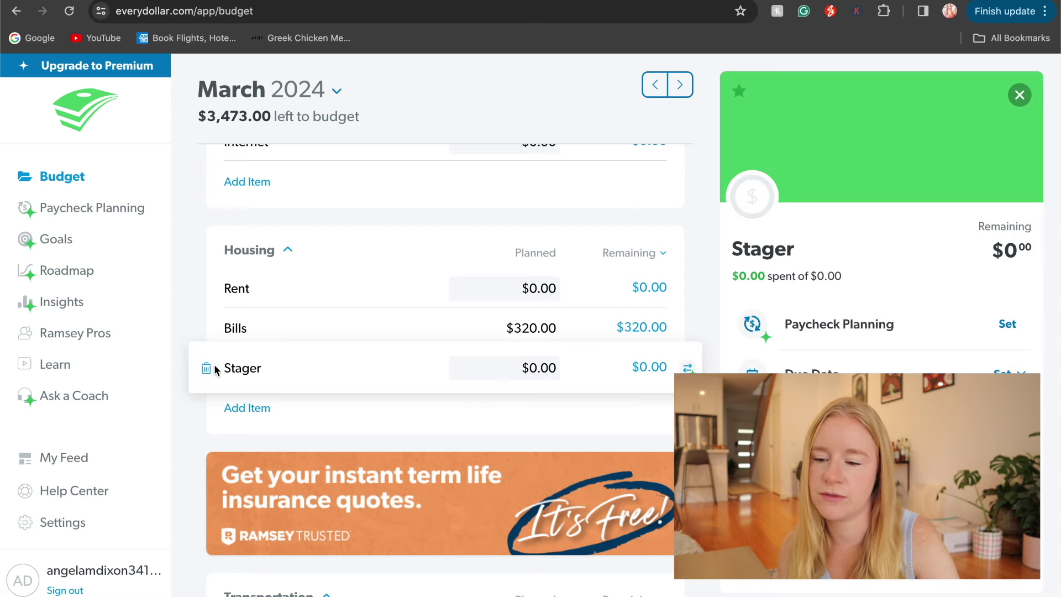
{"action": "left_click", "coordinate": [207, 368]}
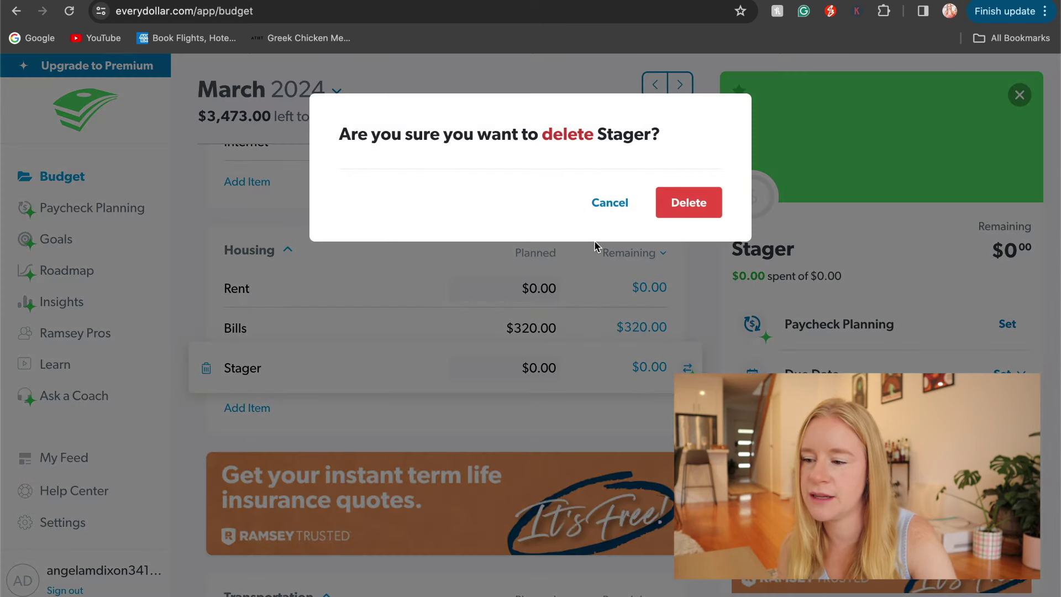
{"action": "left_click", "coordinate": [672, 202]}
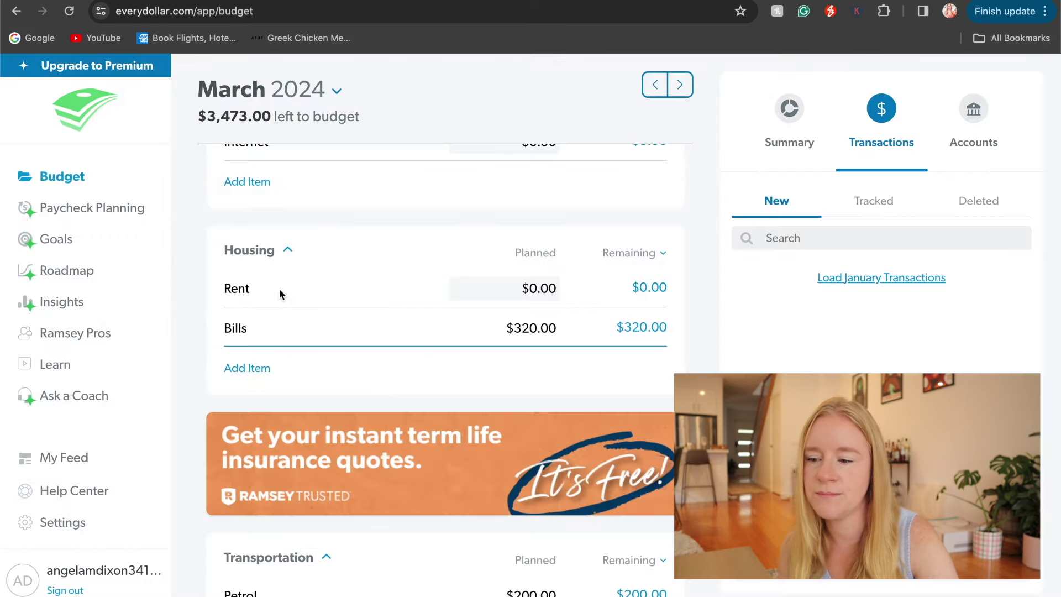
Step: Add a new item named Food to the Housing group
{"action": "left_click", "coordinate": [232, 367]}
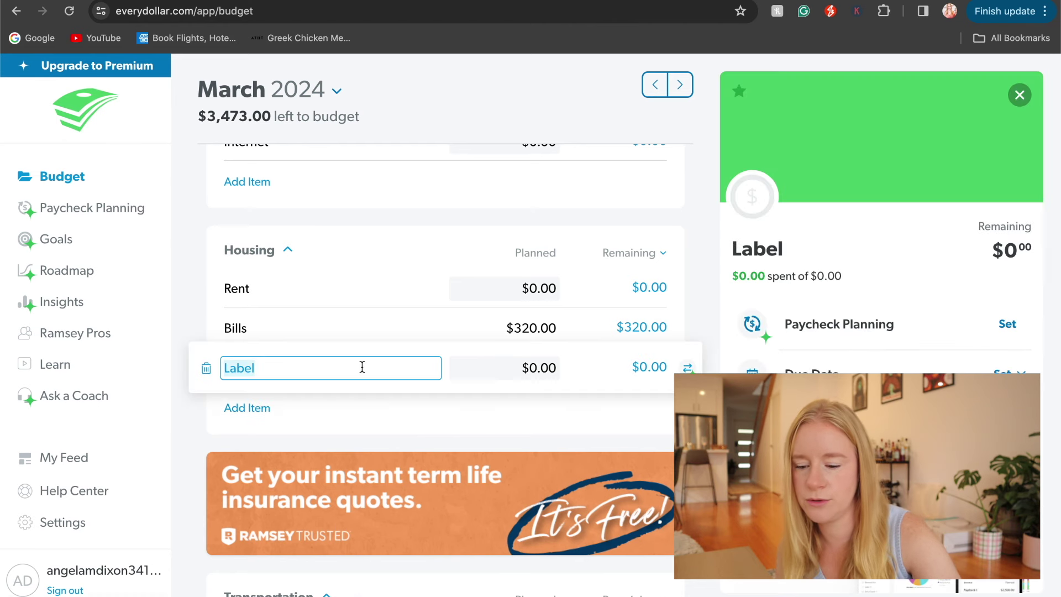
{"action": "type", "text": "Foo"}
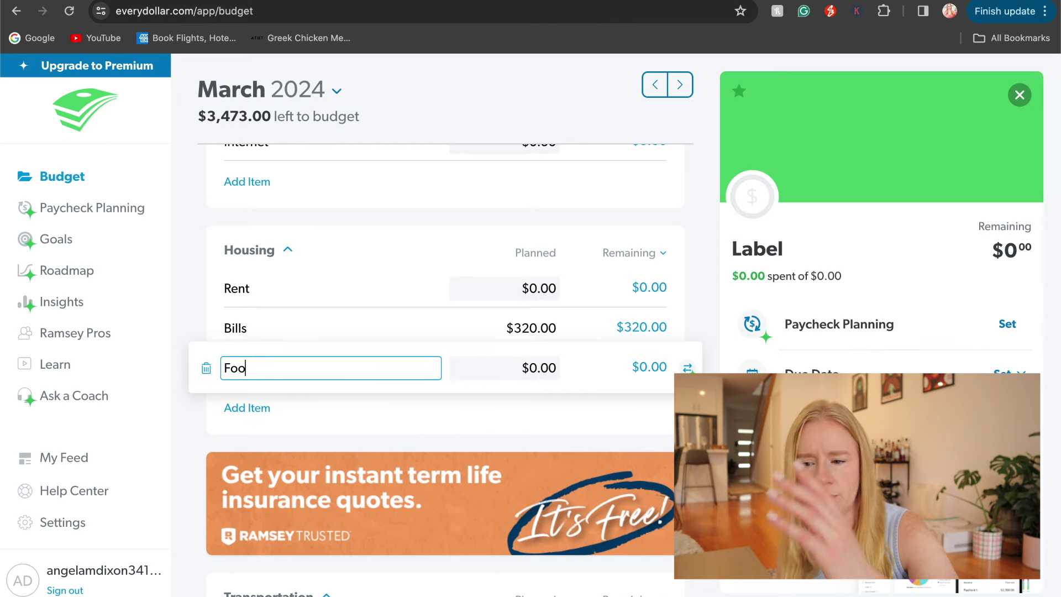
{"action": "type", "text": "d"}
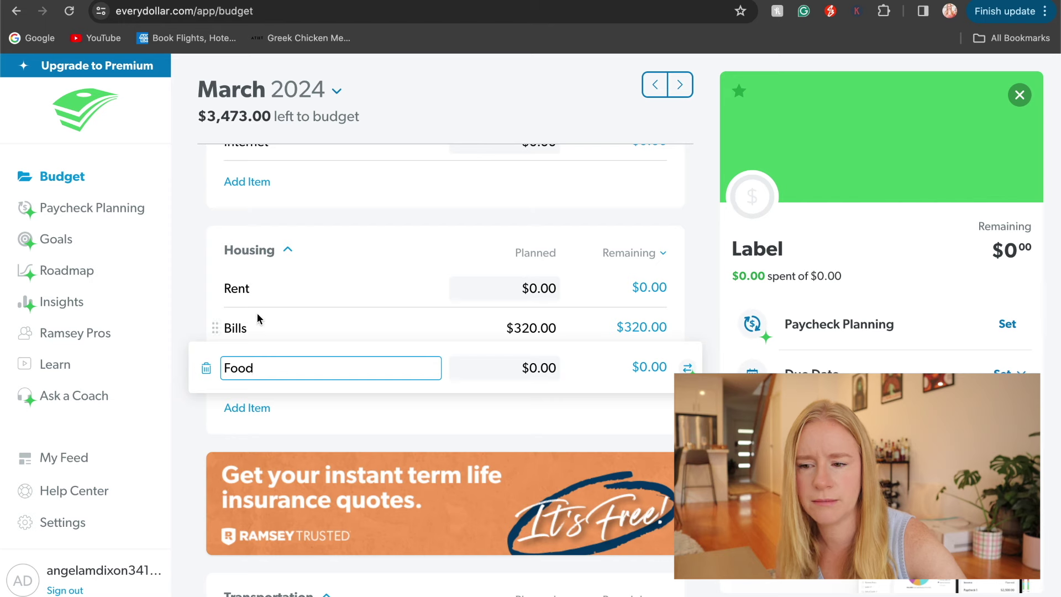
{"action": "left_click", "coordinate": [187, 298]}
Step: Delete the Food item from the Housing group
{"action": "scroll", "coordinate": [186, 303], "scroll_direction": "down", "scroll_amount": 6}
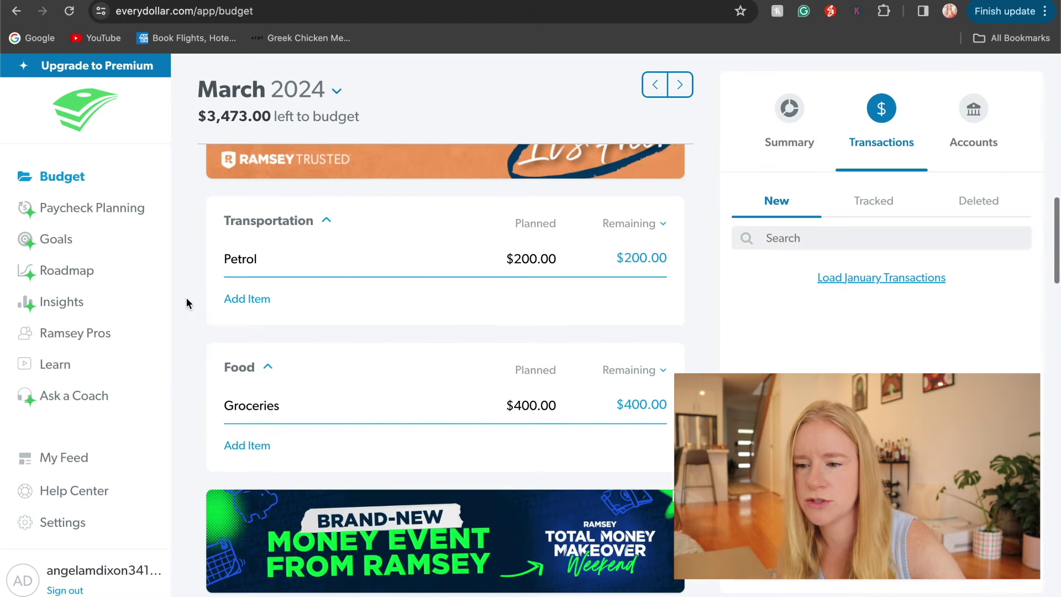
{"action": "scroll", "coordinate": [187, 303], "scroll_direction": "up", "scroll_amount": 5}
{"action": "left_click", "coordinate": [216, 280]}
{"action": "left_click", "coordinate": [205, 280]}
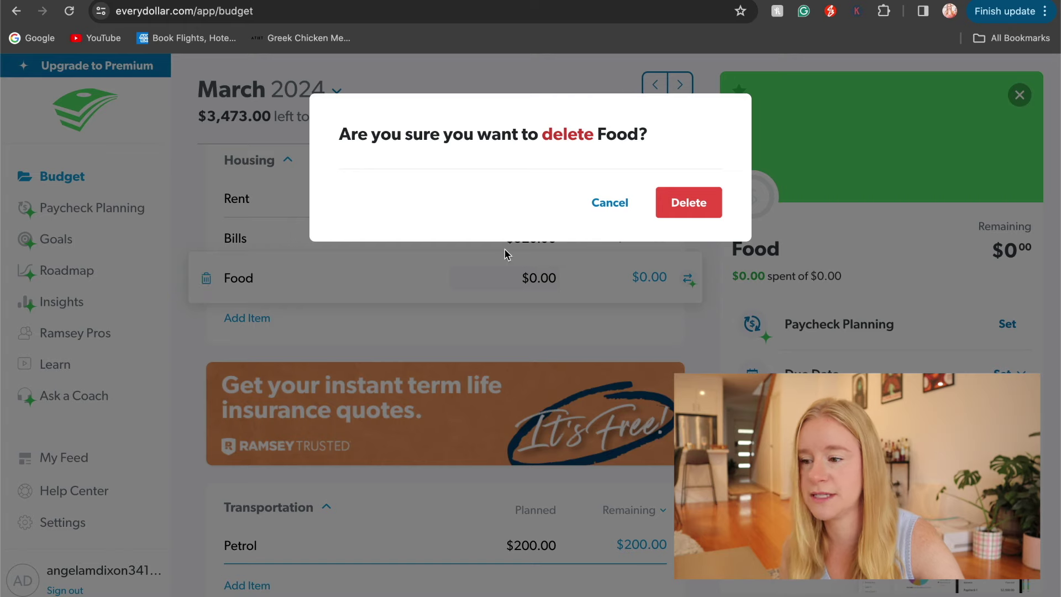
{"action": "left_click", "coordinate": [701, 210]}
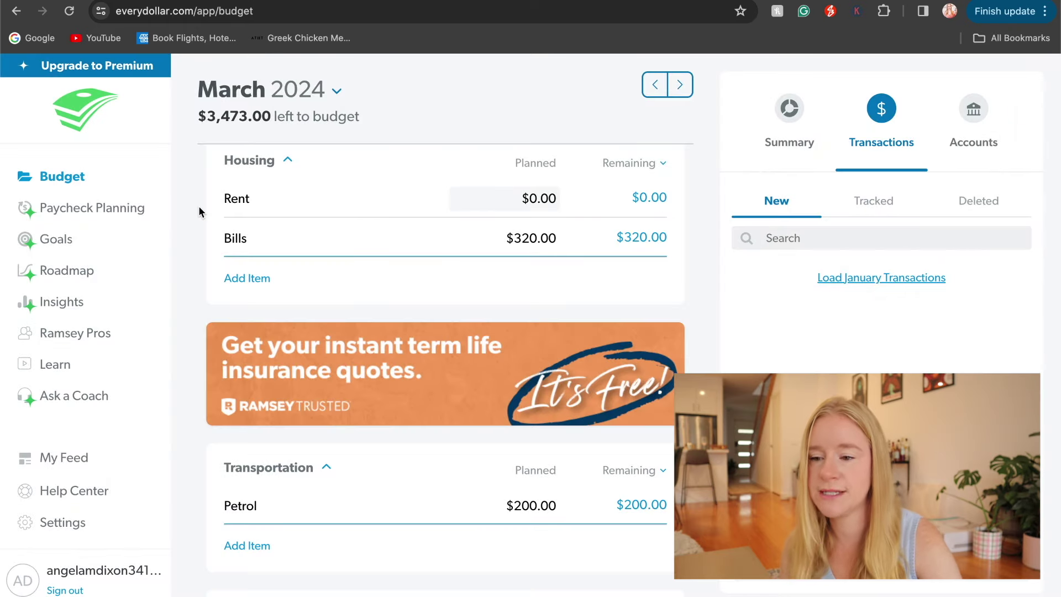
Step: Set the planned amount for Petrol in the Transportation group to $100
{"action": "scroll", "coordinate": [198, 211], "scroll_direction": "down", "scroll_amount": 4}
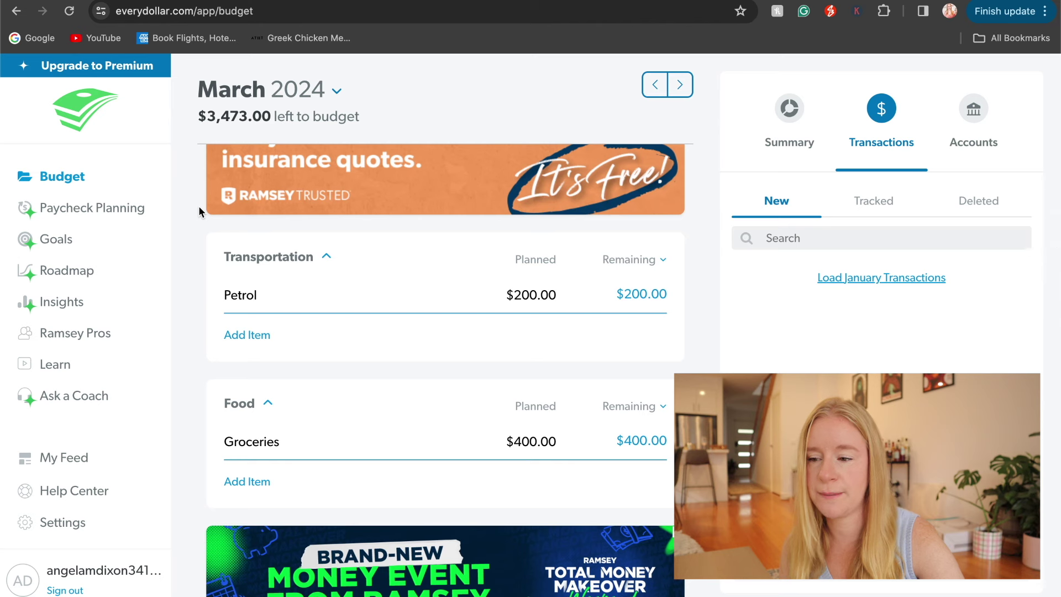
{"action": "left_click", "coordinate": [534, 295]}
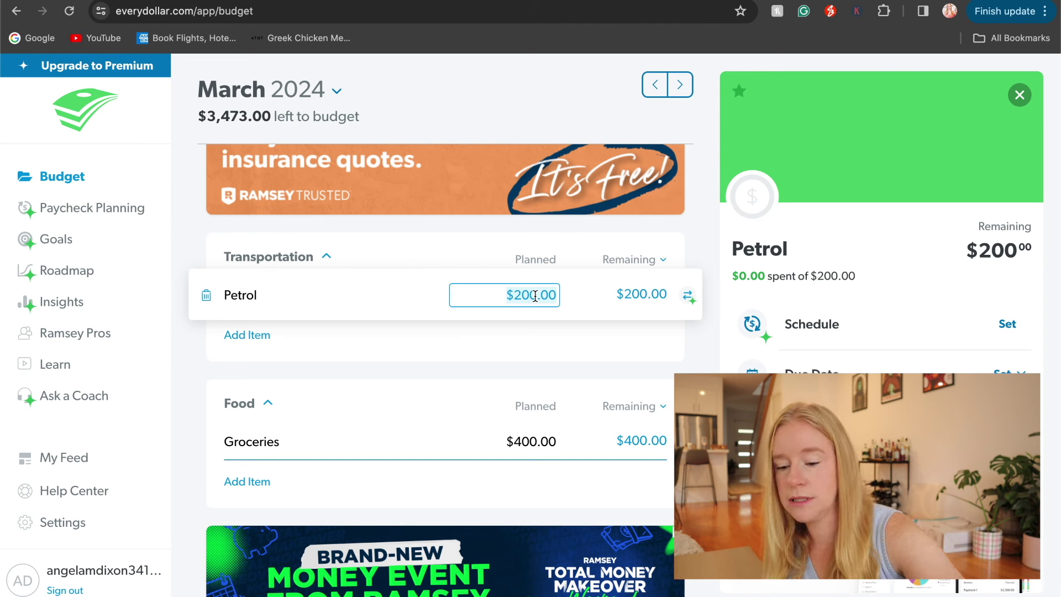
{"action": "key", "text": "BackSpace"}
{"action": "type", "text": "100"}
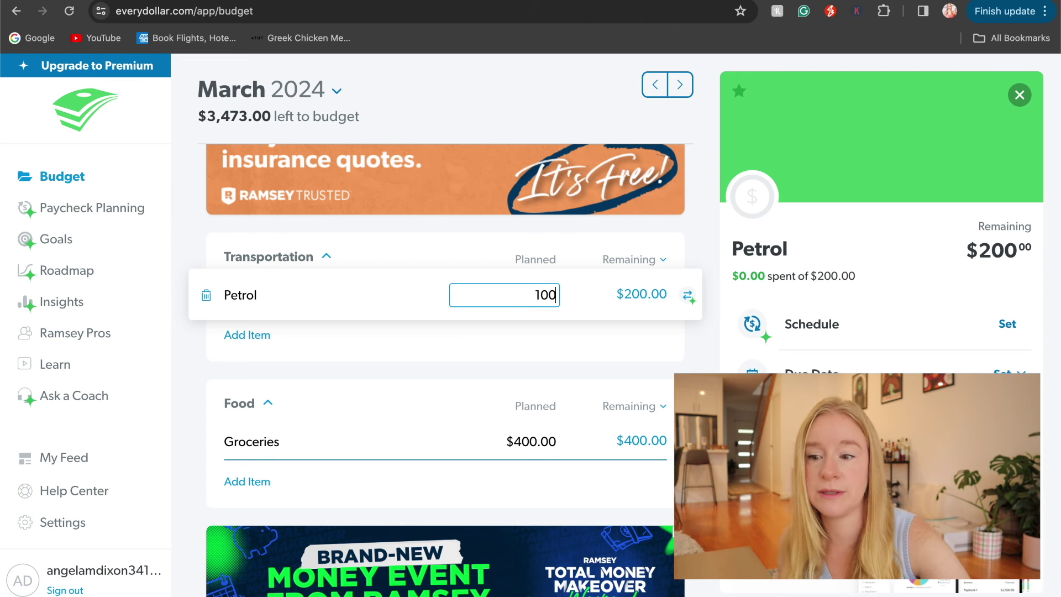
{"action": "left_click", "coordinate": [194, 246]}
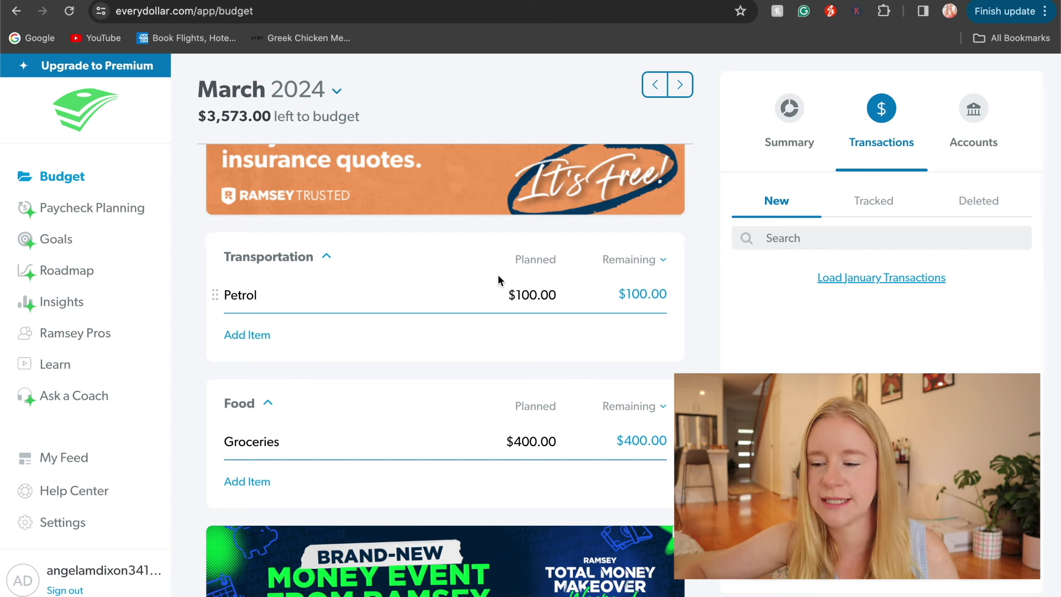
Step: Set the planned amounts in the Personal group to $600 for Splurge Money and $160 for Pilates
{"action": "scroll", "coordinate": [498, 280], "scroll_direction": "down", "scroll_amount": 3}
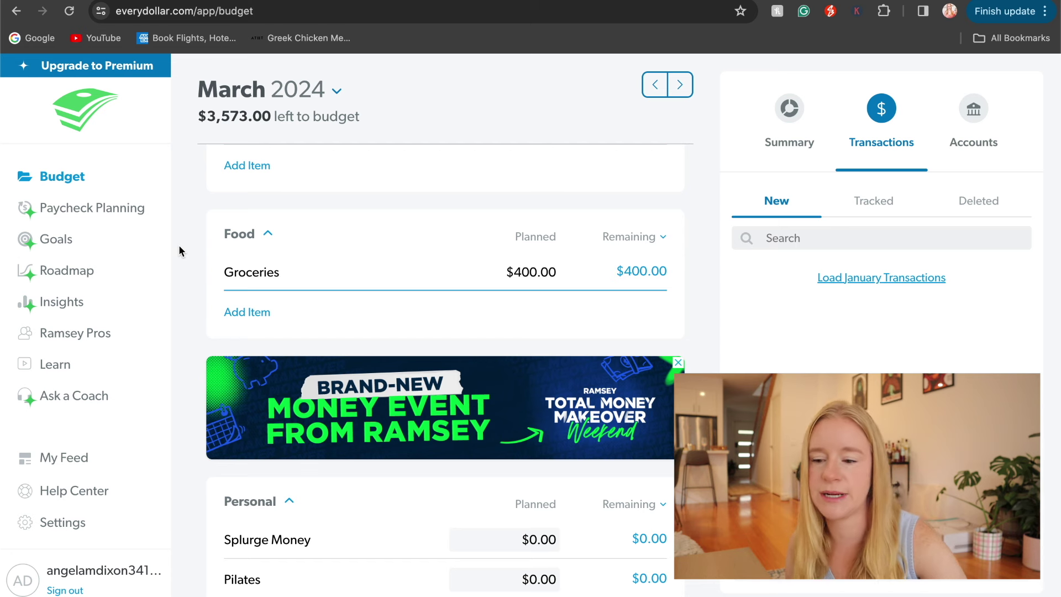
{"action": "scroll", "coordinate": [177, 244], "scroll_direction": "down", "scroll_amount": 4}
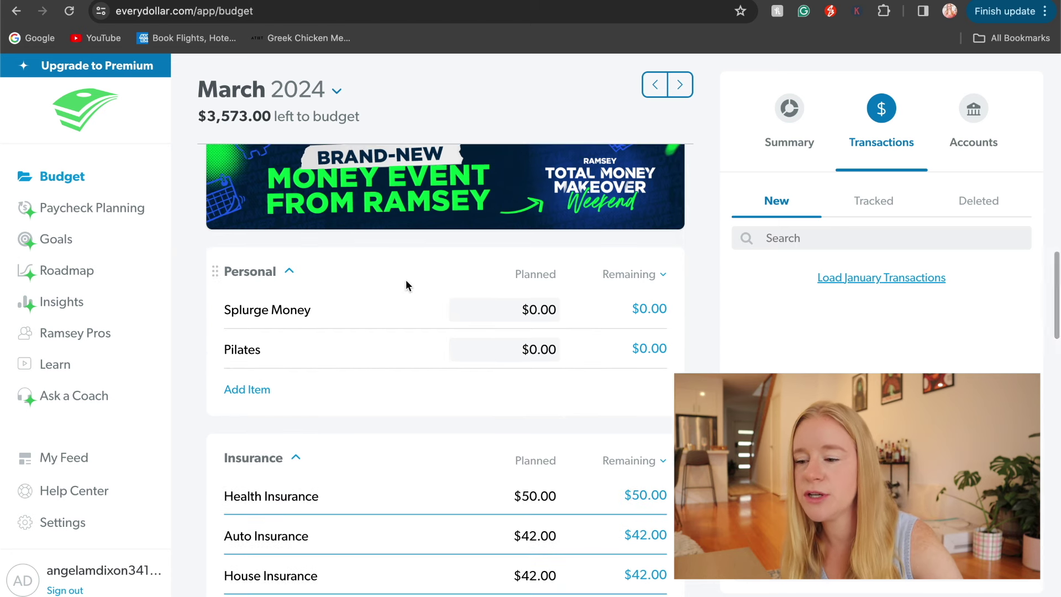
{"action": "left_click", "coordinate": [539, 311]}
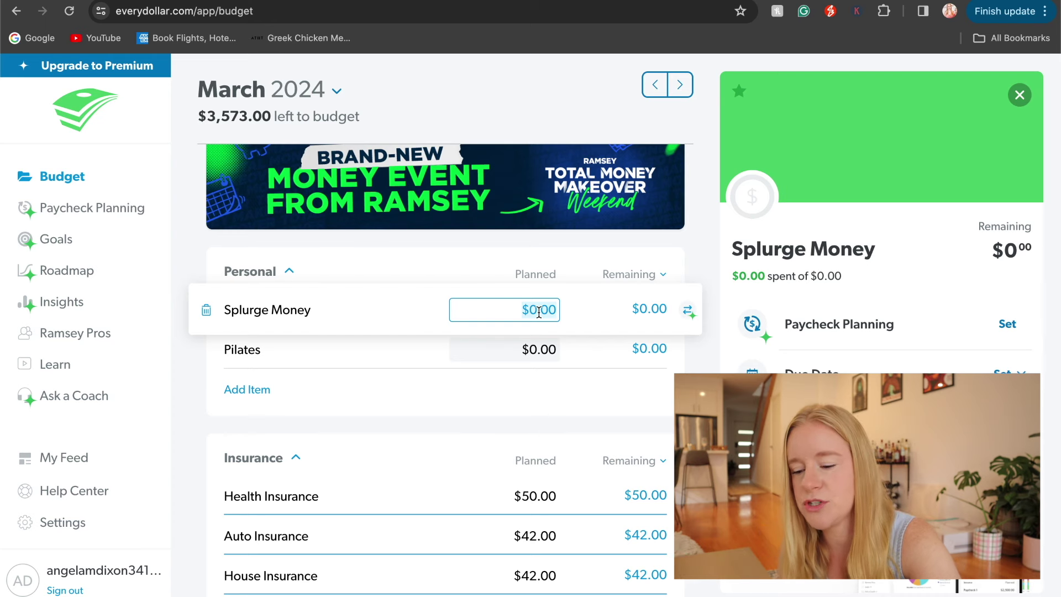
{"action": "type", "text": "600"}
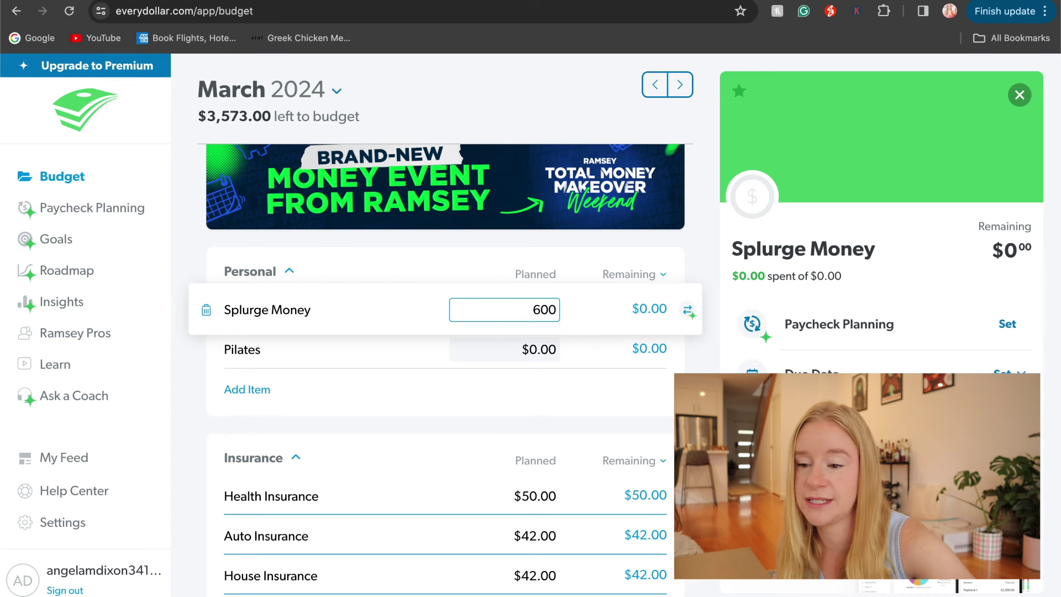
{"action": "left_click", "coordinate": [183, 257]}
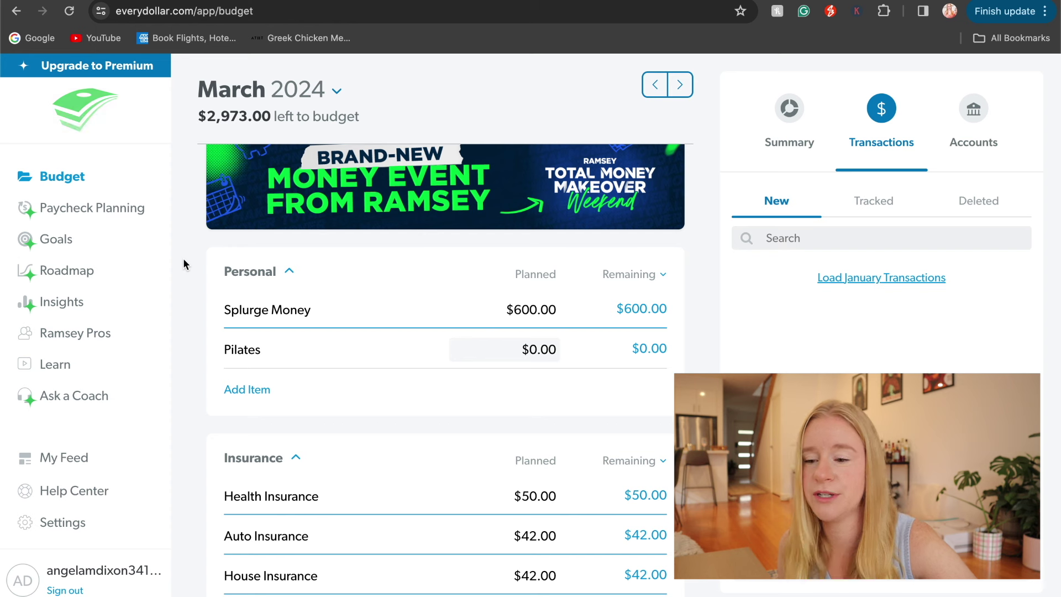
{"action": "left_click", "coordinate": [523, 350]}
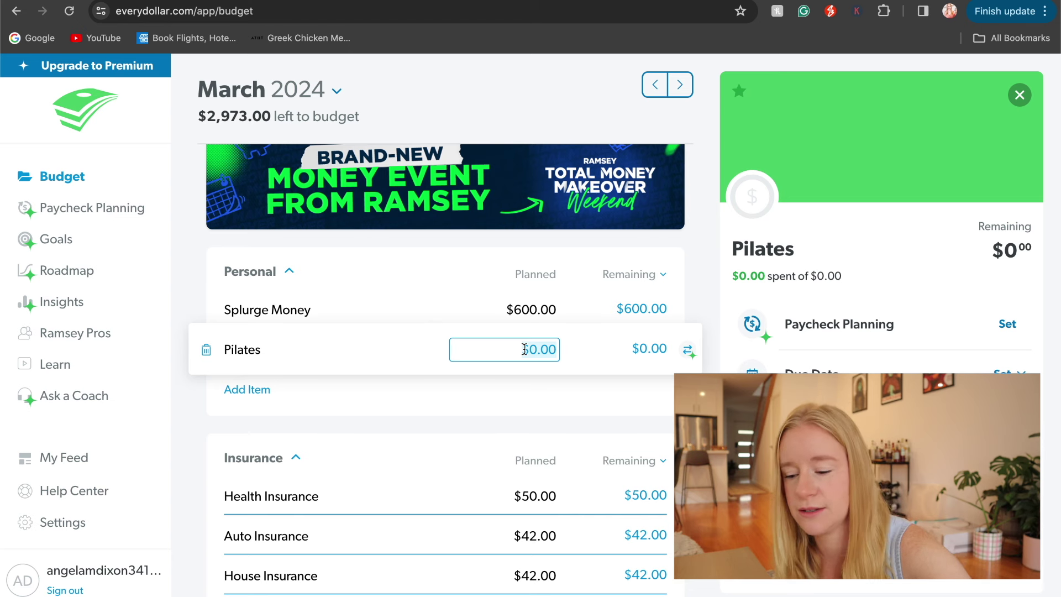
{"action": "type", "text": "160"}
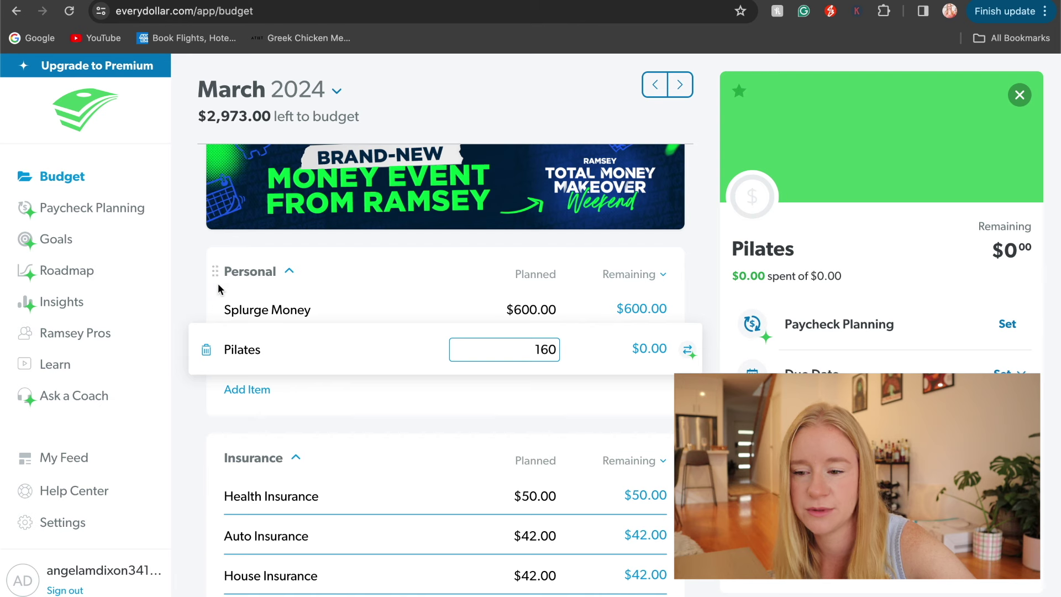
{"action": "left_click", "coordinate": [184, 277]}
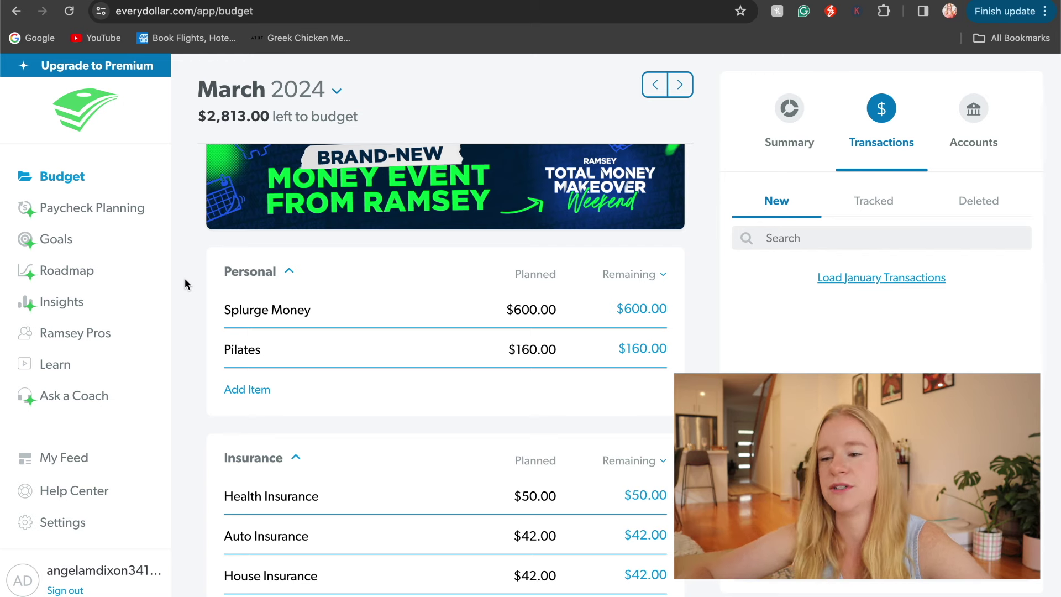
Step: Set the planned amounts in the Insurance group to $100 for Health Insurance and $84 for Auto Insurance
{"action": "scroll", "coordinate": [185, 283], "scroll_direction": "down", "scroll_amount": 4}
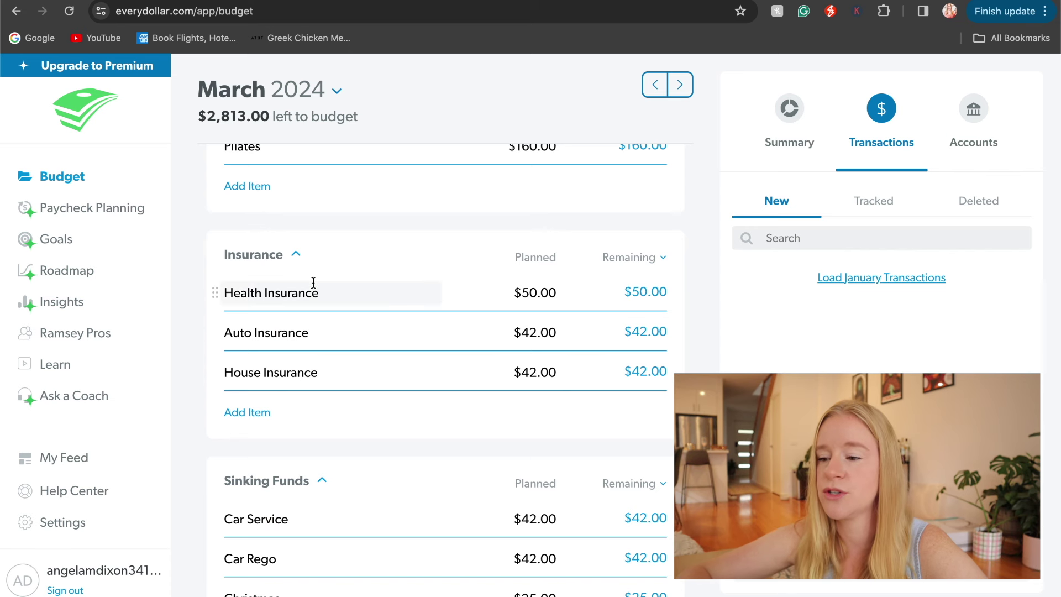
{"action": "left_click", "coordinate": [551, 292]}
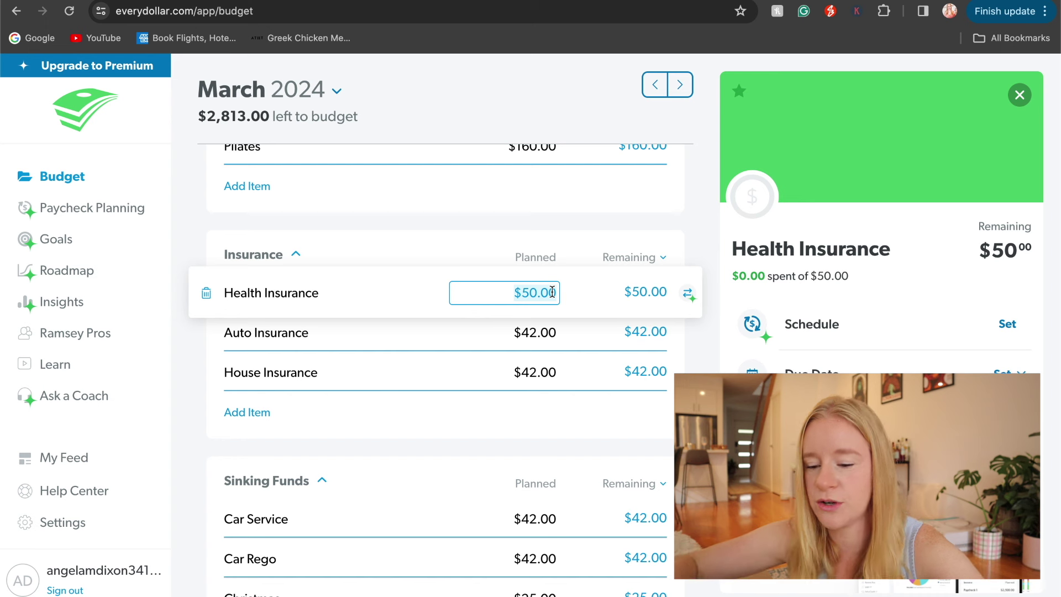
{"action": "type", "text": "100"}
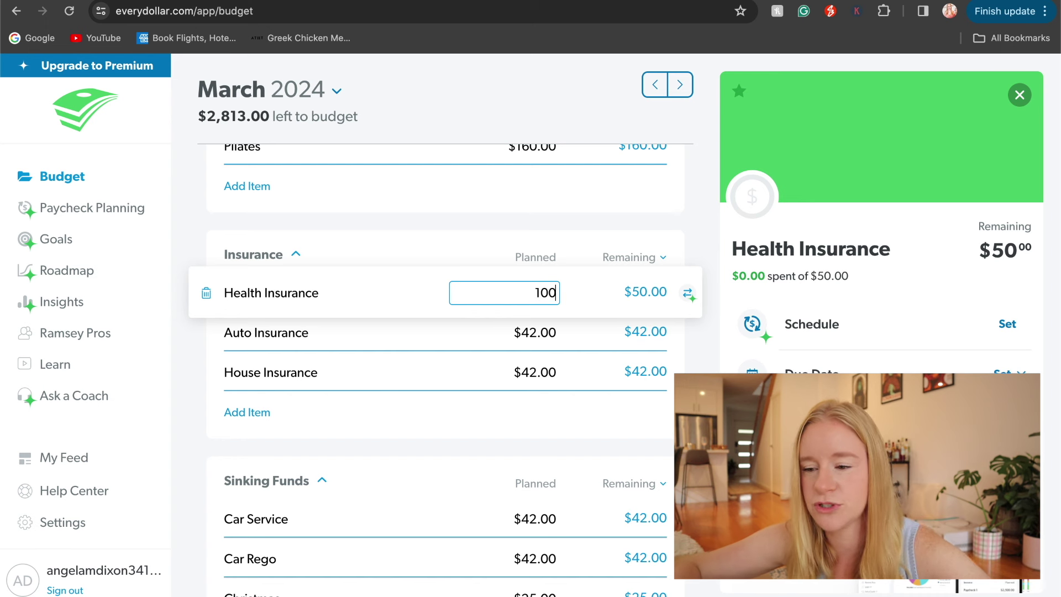
{"action": "left_click", "coordinate": [544, 327]}
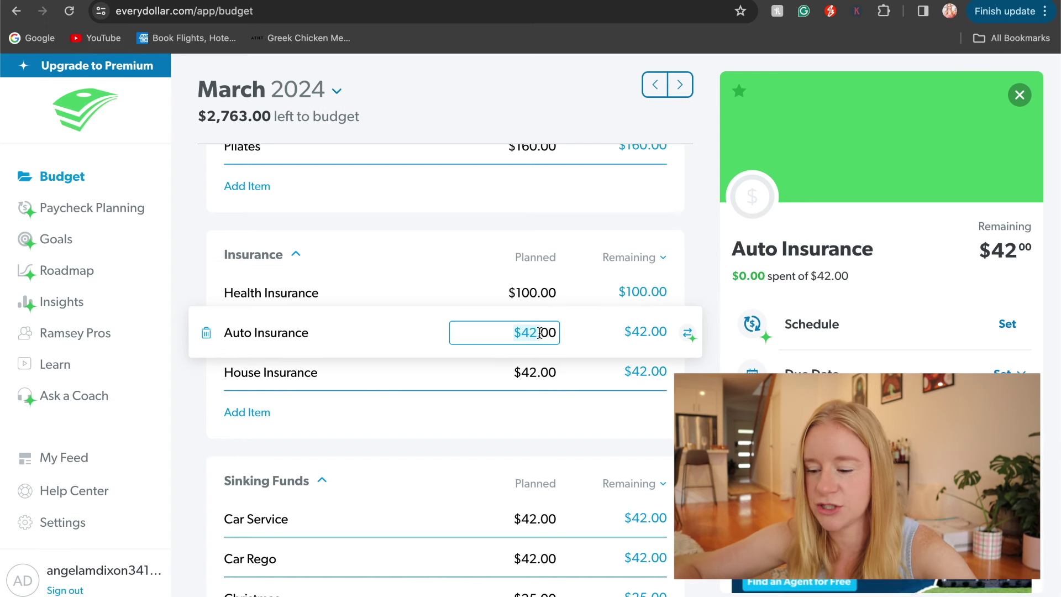
{"action": "type", "text": "84"}
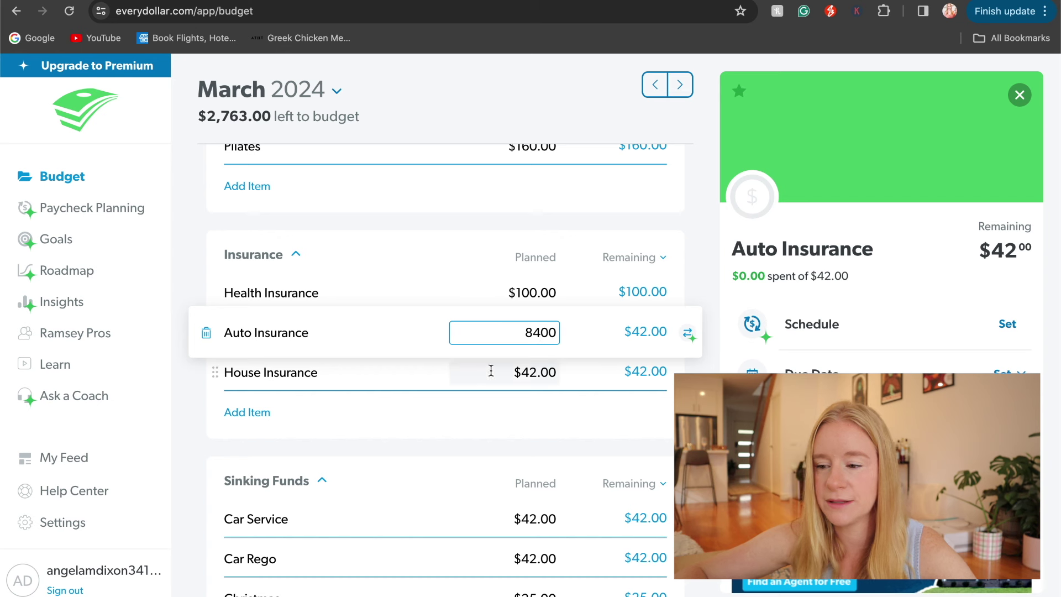
{"action": "type", "text": "."}
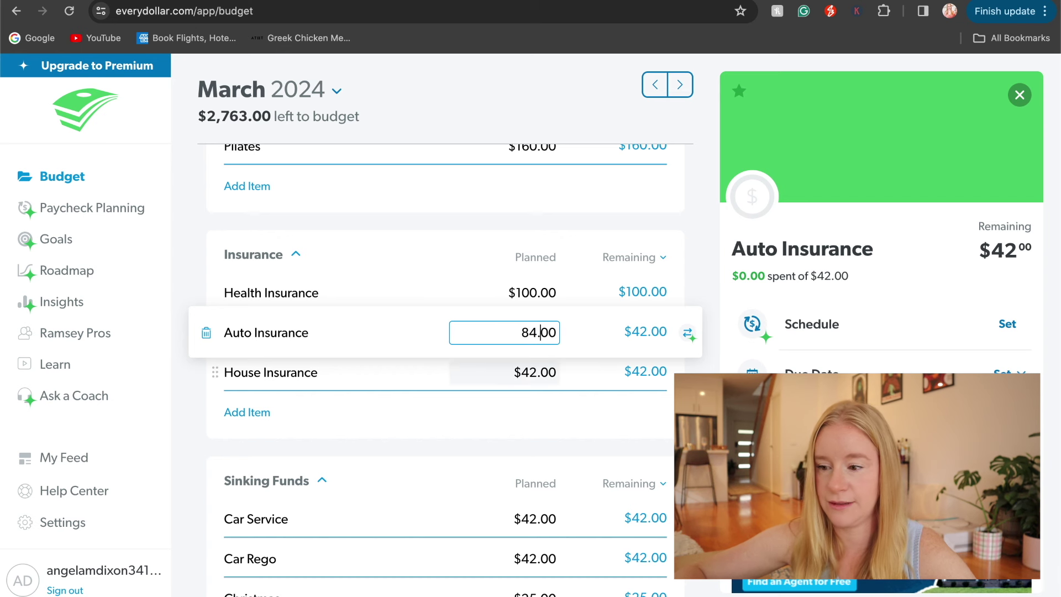
Step: Delete the House Insurance item from the Insurance group
{"action": "left_click", "coordinate": [539, 378]}
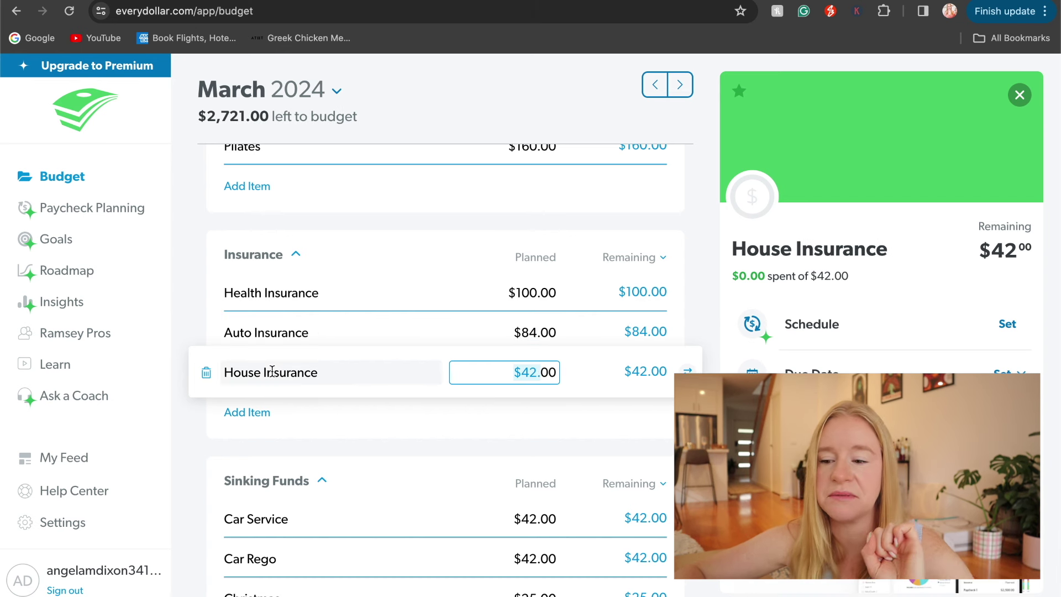
{"action": "left_click", "coordinate": [206, 376]}
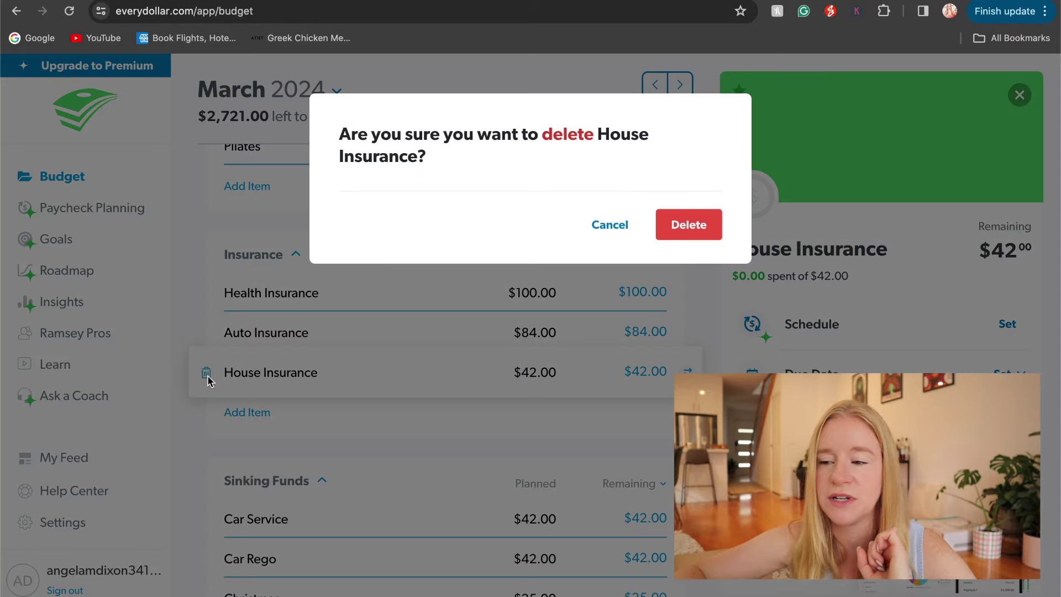
{"action": "left_click", "coordinate": [672, 225]}
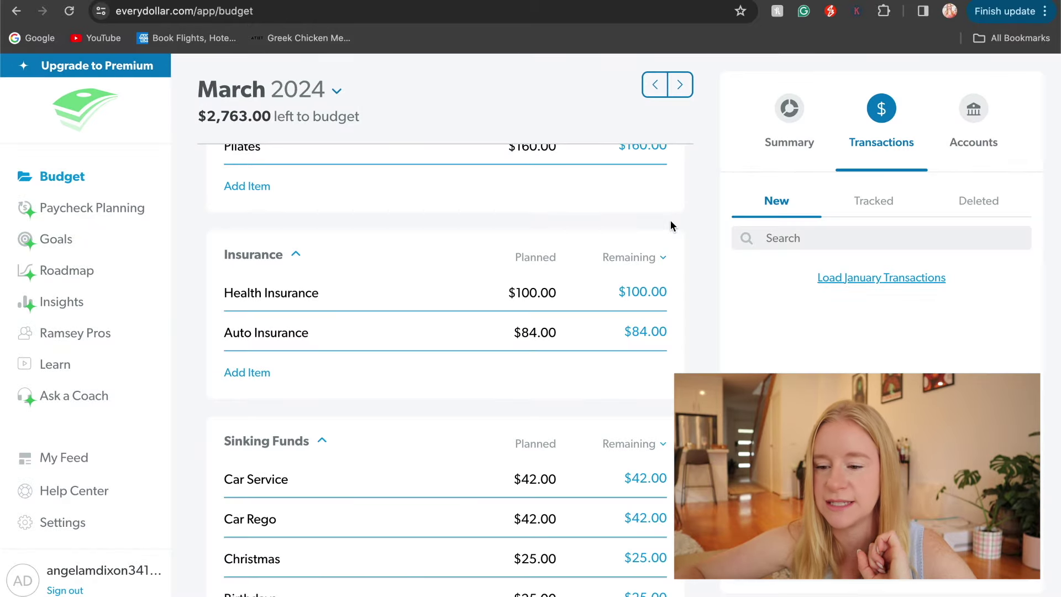
Step: Set the planned amounts for Car Service and Car Rego in the Sinking Funds group to $84 each
{"action": "scroll", "coordinate": [500, 301], "scroll_direction": "down", "scroll_amount": 3}
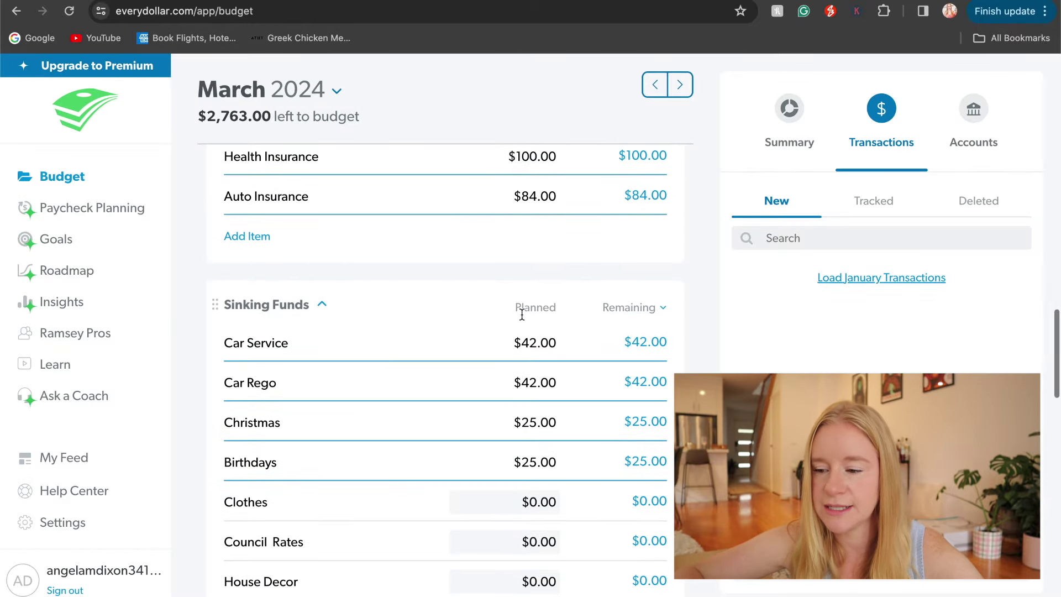
{"action": "left_click", "coordinate": [544, 339]}
{"action": "type", "text": "84"}
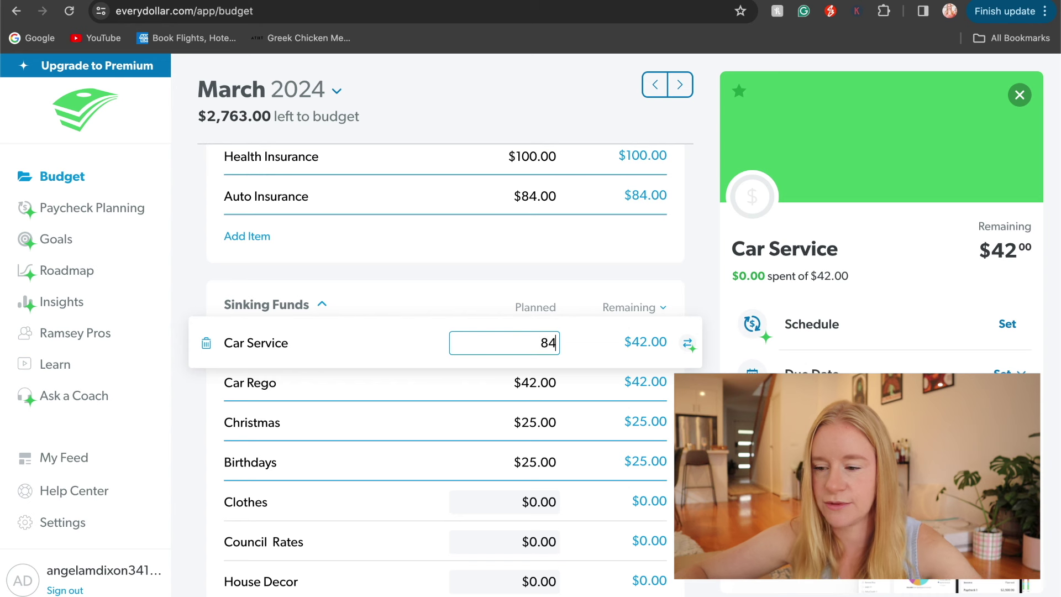
{"action": "left_click", "coordinate": [533, 379]}
{"action": "type", "text": "84"}
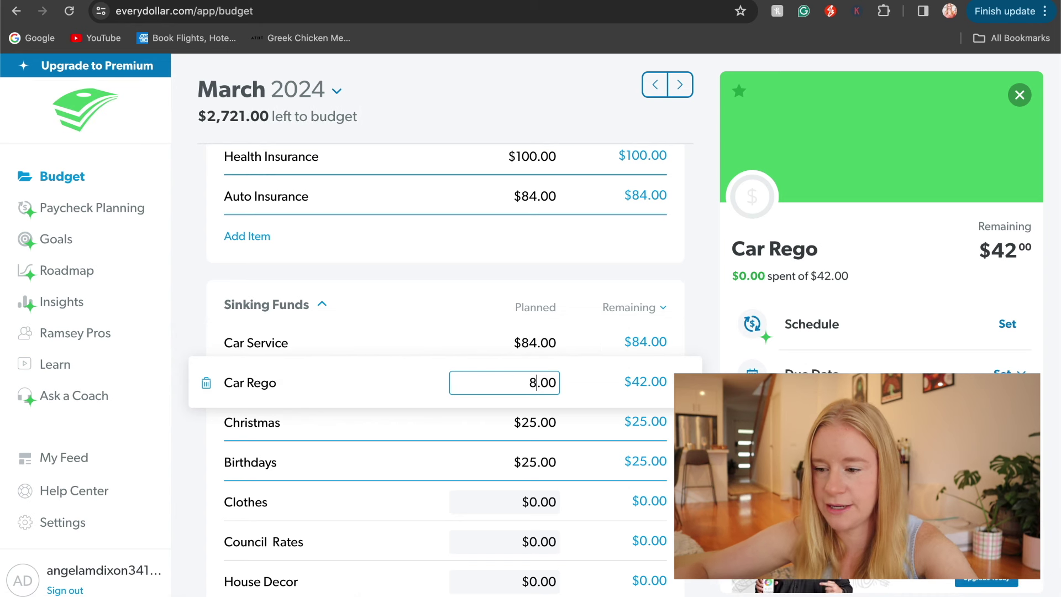
Step: Set the planned amounts for Christmas and Birthdays in the Sinking Funds group to $50 each
{"action": "left_click", "coordinate": [530, 423]}
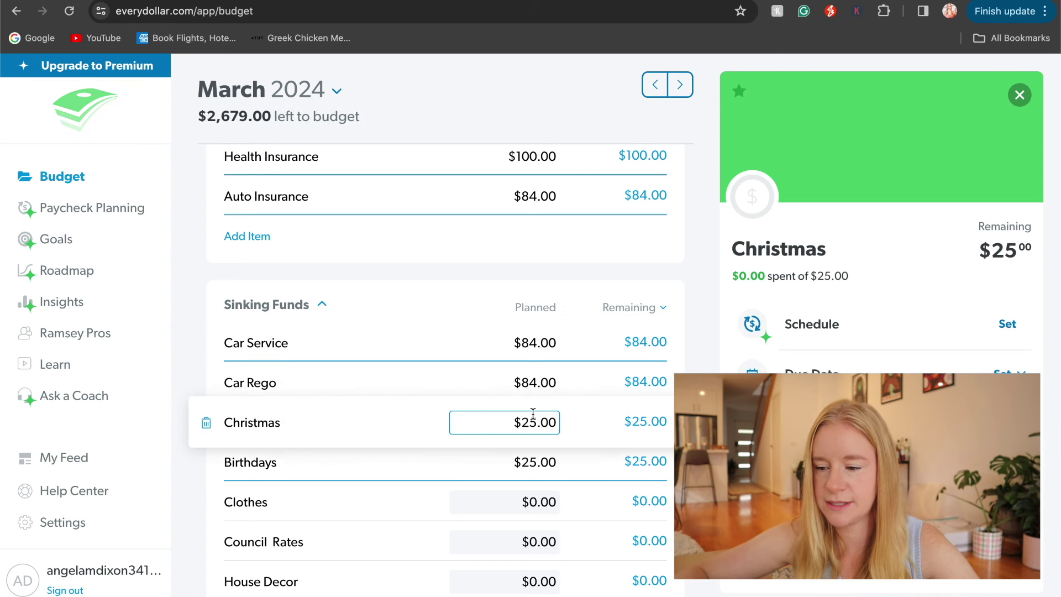
{"action": "key", "text": "BackSpace"}
{"action": "key", "text": "BackSpace"}
{"action": "type", "text": "50"}
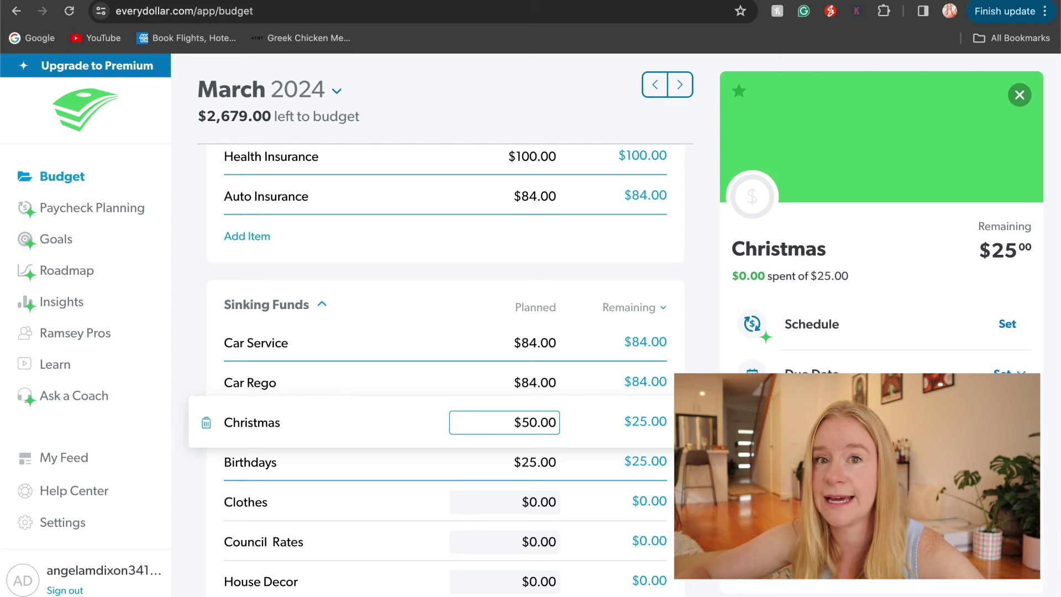
{"action": "left_click", "coordinate": [539, 462]}
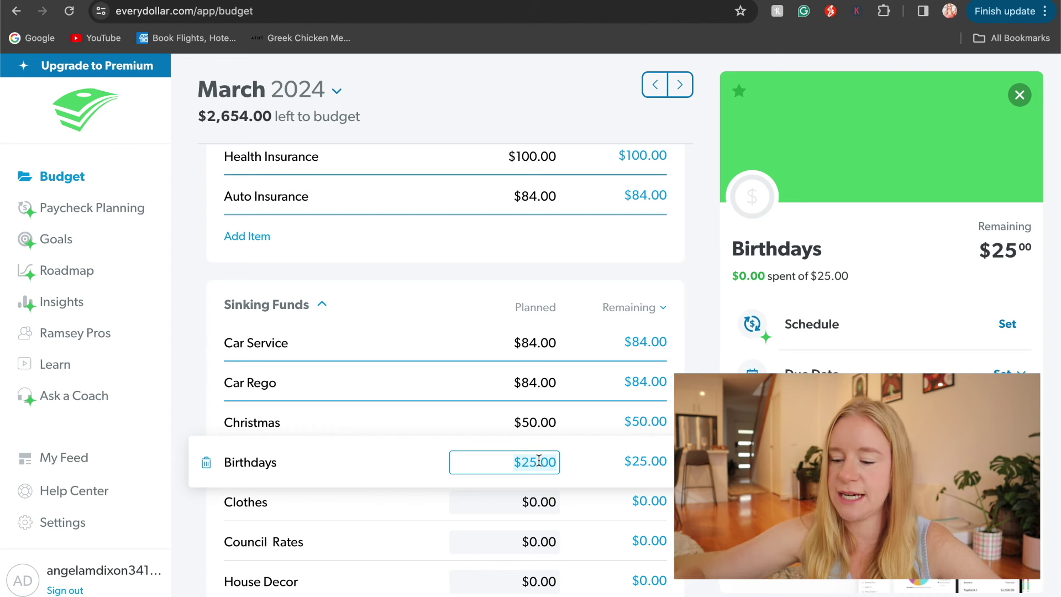
{"action": "type", "text": "50"}
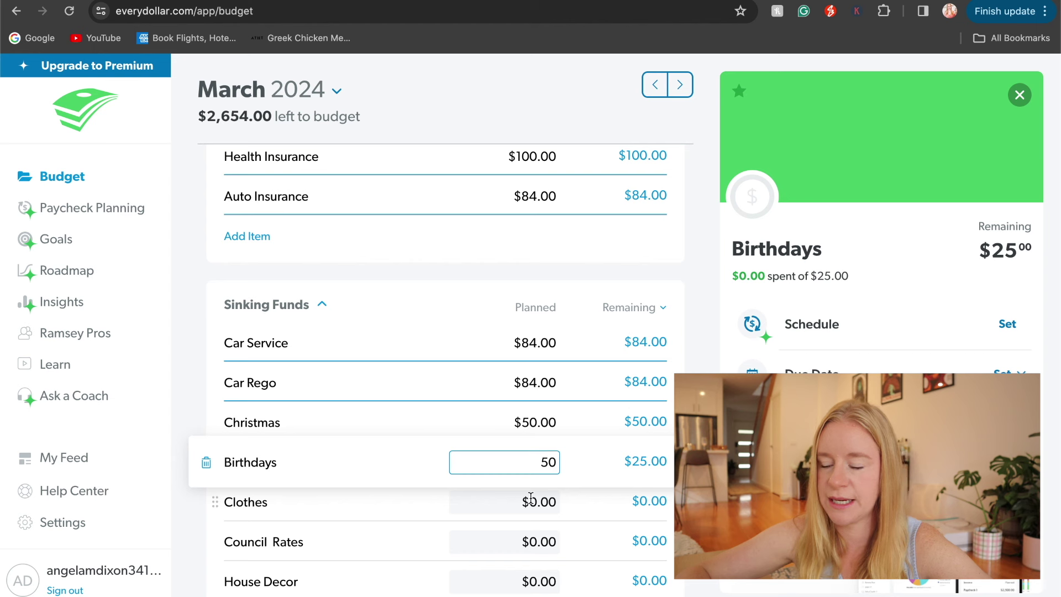
Step: Set the planned amount for Clothes in the Sinking Funds group to $50
{"action": "left_click", "coordinate": [530, 500]}
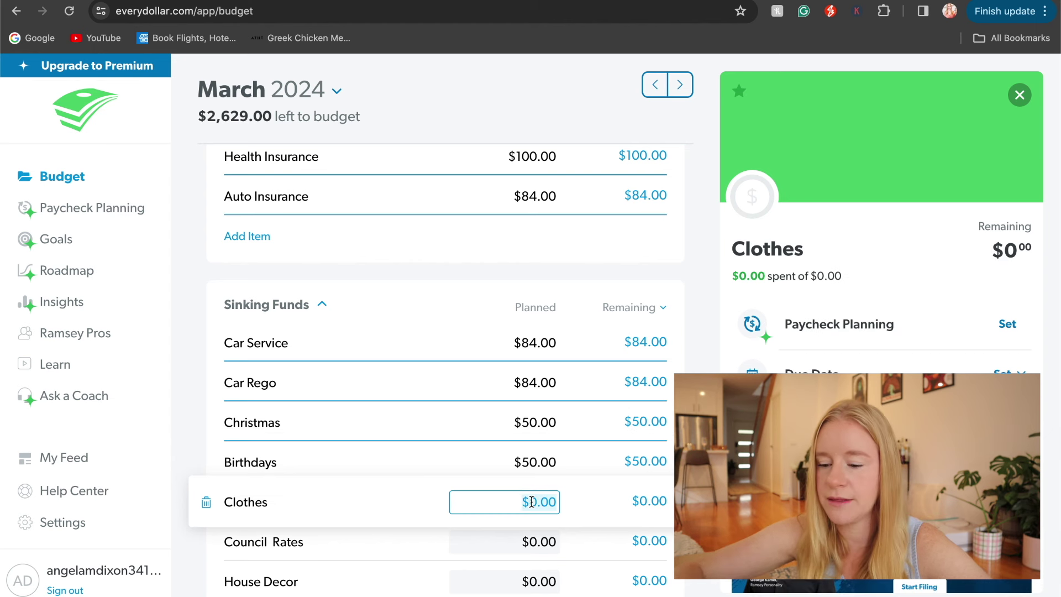
{"action": "type", "text": "50"}
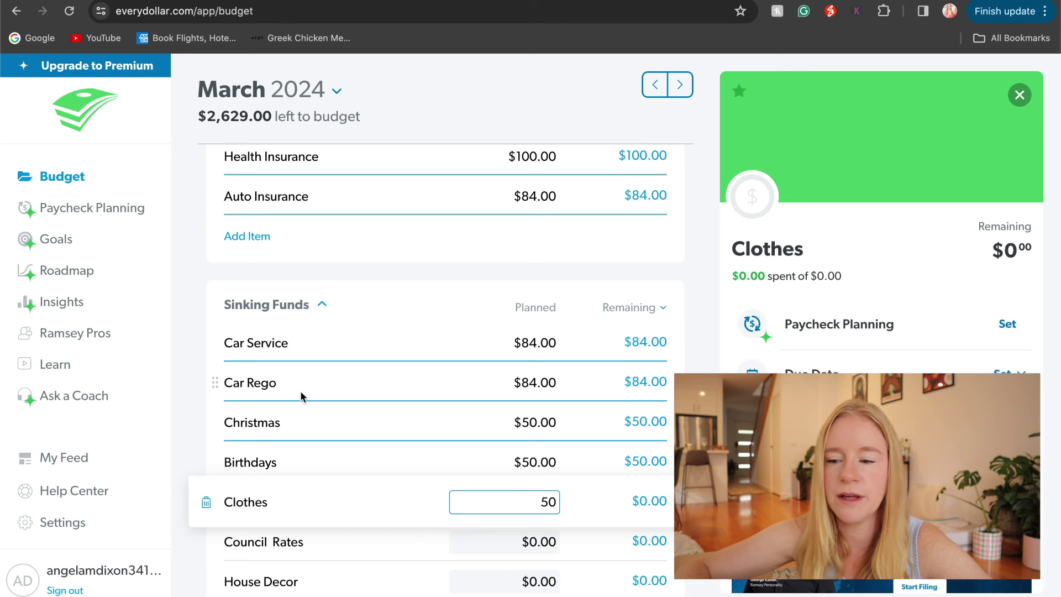
{"action": "left_click", "coordinate": [180, 359]}
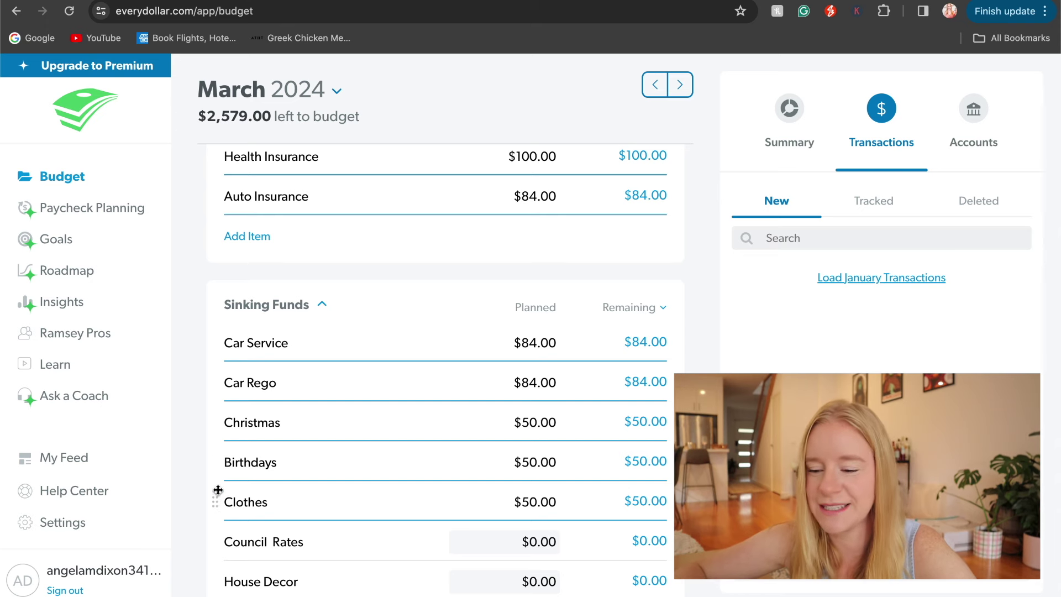
Step: Delete the Council Rates and House Decor items from the Sinking Funds group
{"action": "left_click", "coordinate": [214, 546]}
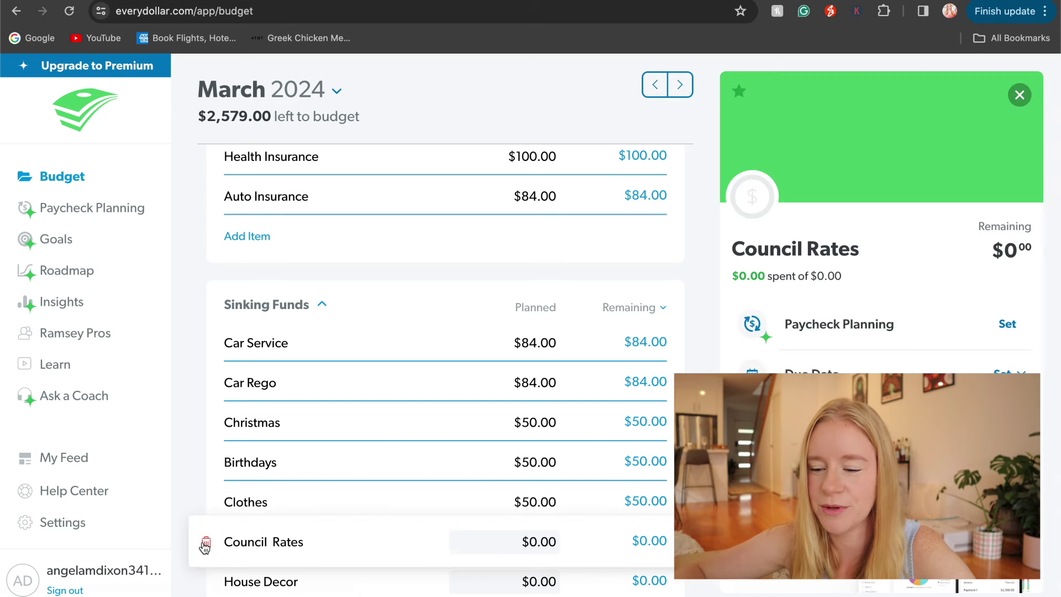
{"action": "left_click", "coordinate": [208, 544]}
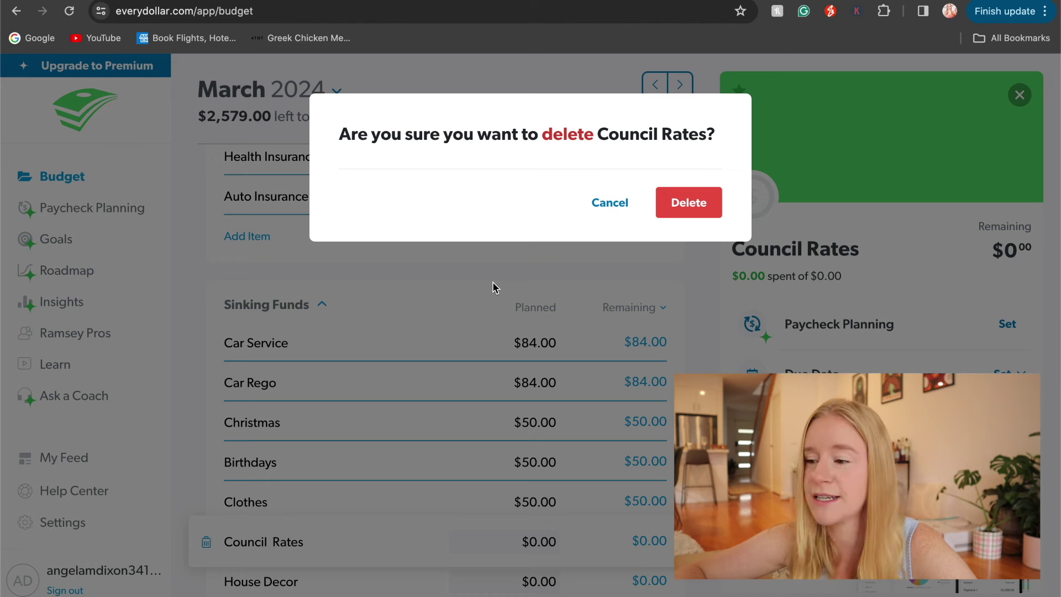
{"action": "left_click", "coordinate": [691, 204]}
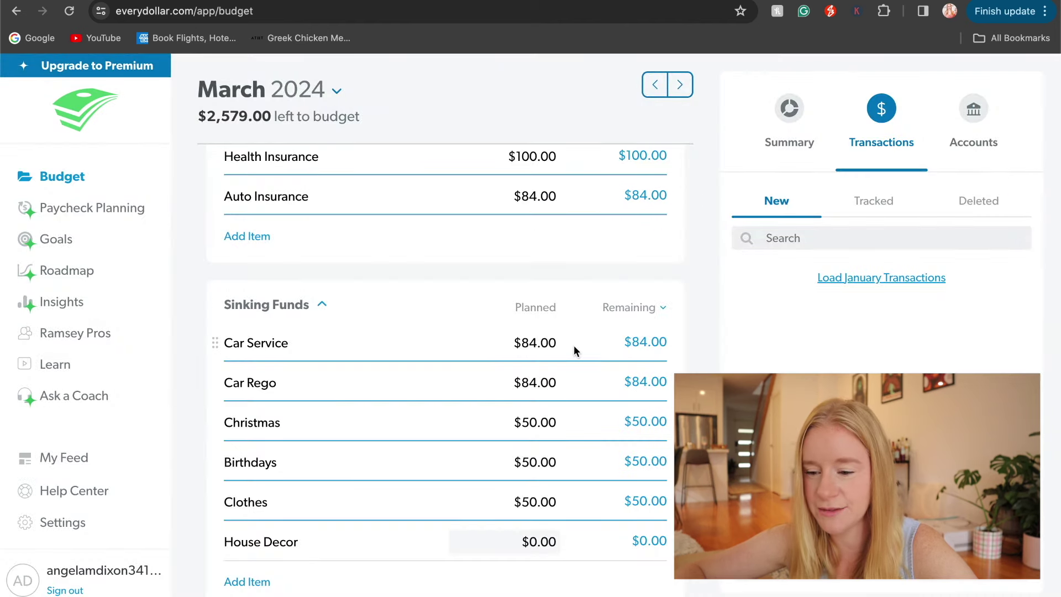
{"action": "scroll", "coordinate": [574, 345], "scroll_direction": "down", "scroll_amount": 2}
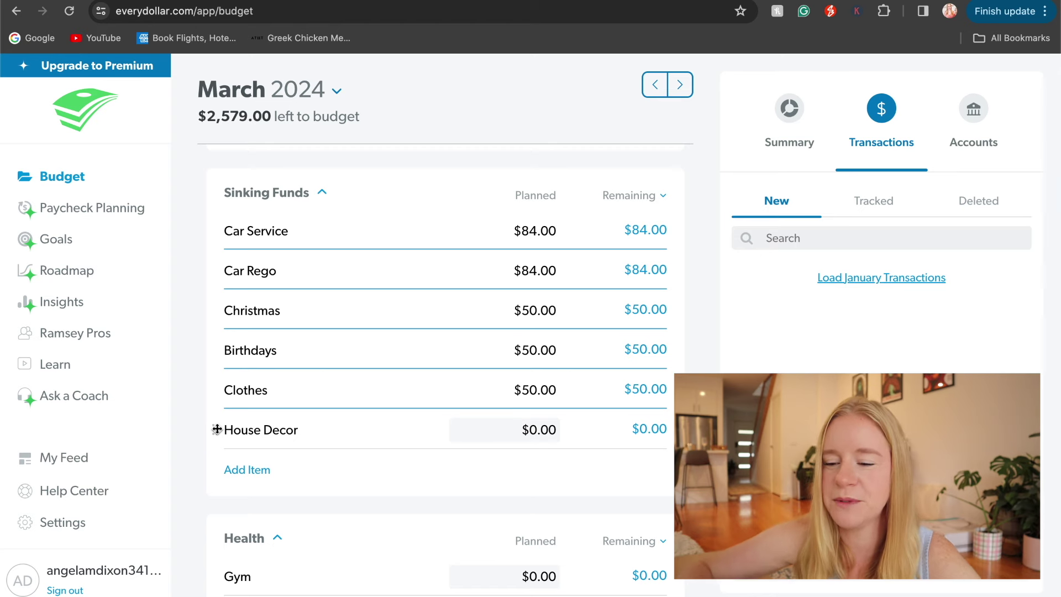
{"action": "left_click", "coordinate": [219, 432]}
{"action": "left_click", "coordinate": [207, 430]}
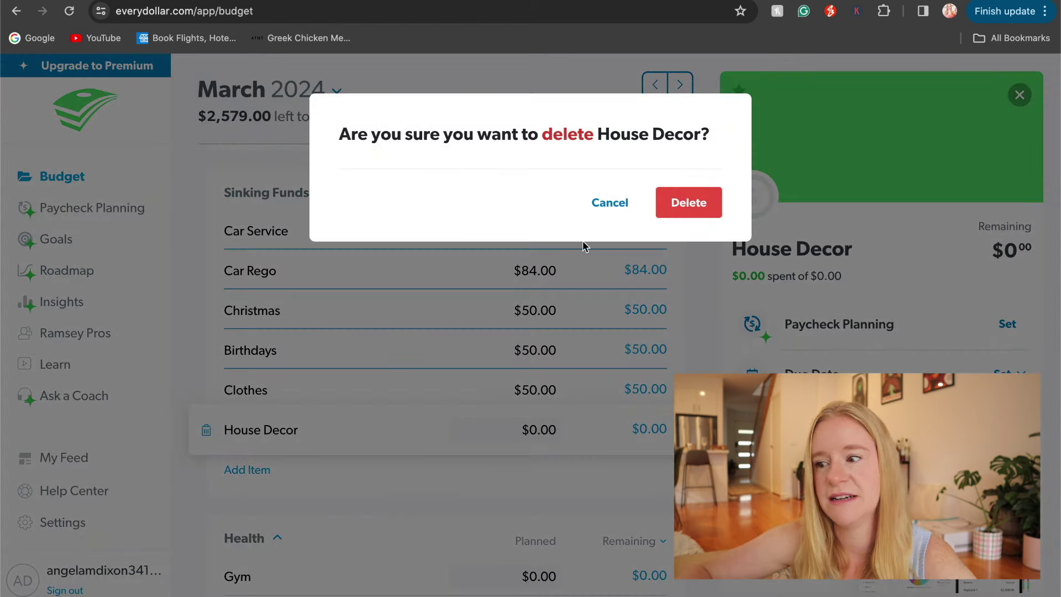
{"action": "left_click", "coordinate": [701, 206]}
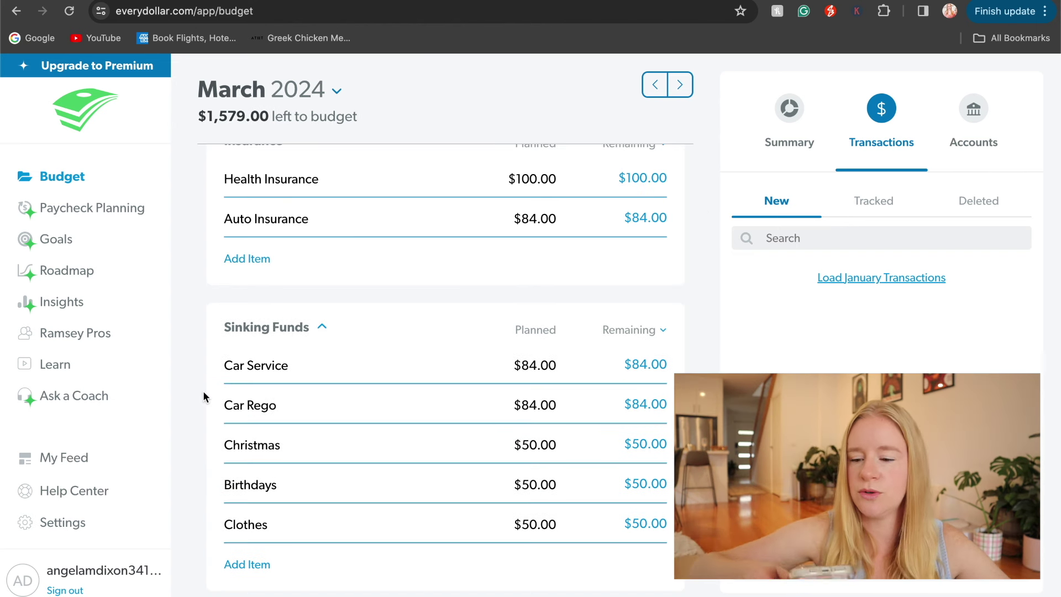
Step: Review the planned amounts in the Sinking Funds, Health, Lifestyle, debt and Savings groups of the March 2024 budget
{"action": "scroll", "coordinate": [203, 390], "scroll_direction": "down", "scroll_amount": 15}
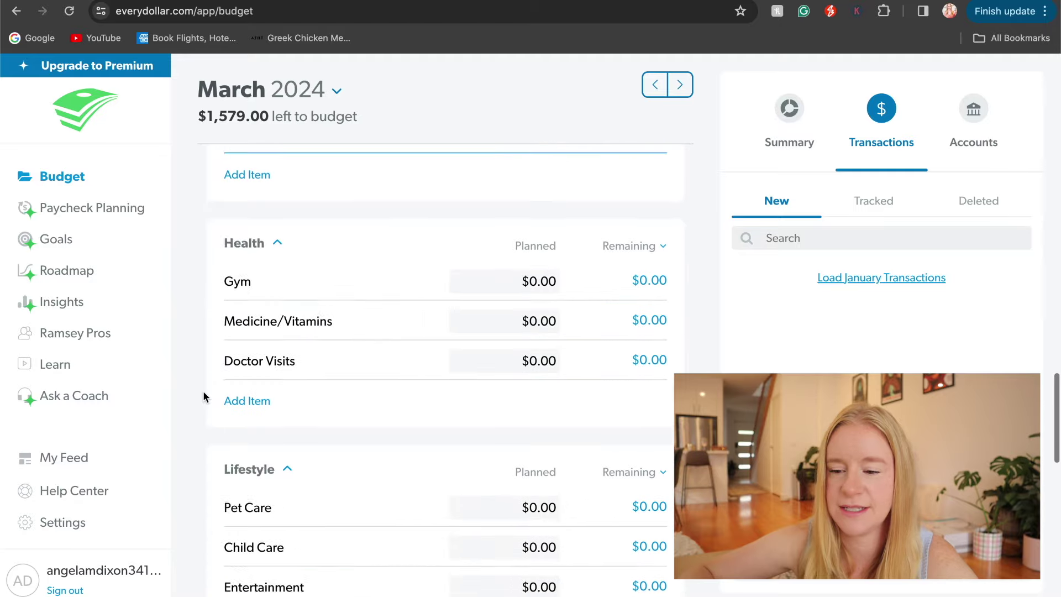
{"action": "scroll", "coordinate": [204, 389], "scroll_direction": "down", "scroll_amount": 4}
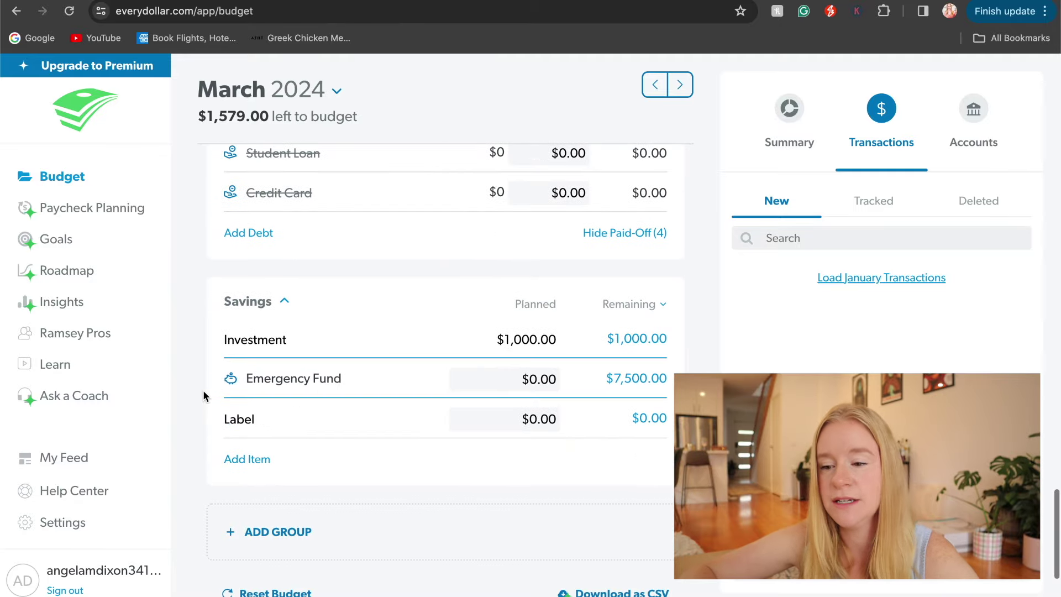
{"action": "scroll", "coordinate": [258, 354], "scroll_direction": "up", "scroll_amount": 5}
{"action": "scroll", "coordinate": [257, 353], "scroll_direction": "up", "scroll_amount": 10}
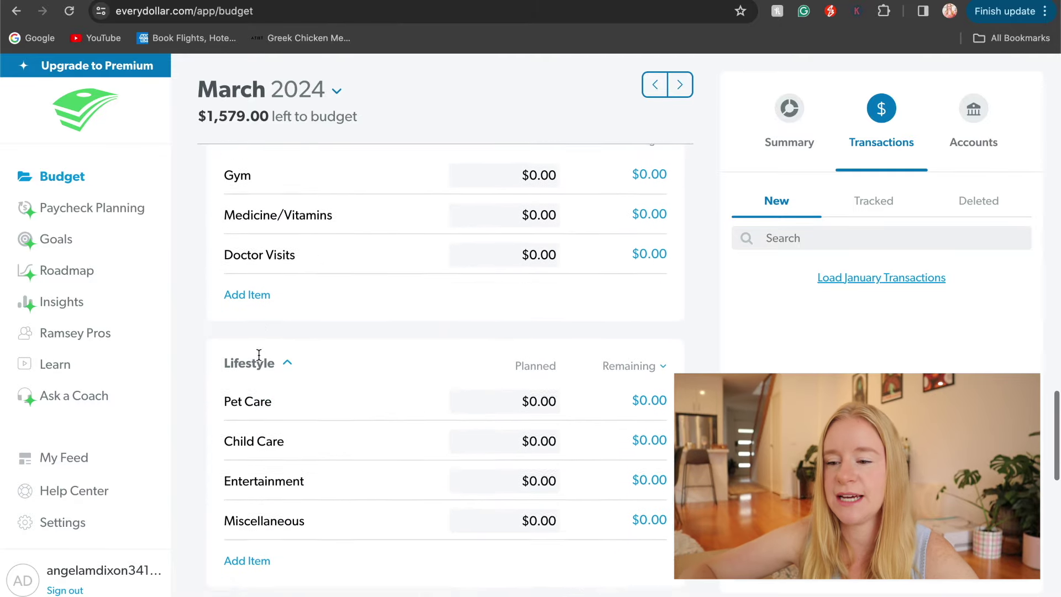
{"action": "scroll", "coordinate": [257, 354], "scroll_direction": "up", "scroll_amount": 1}
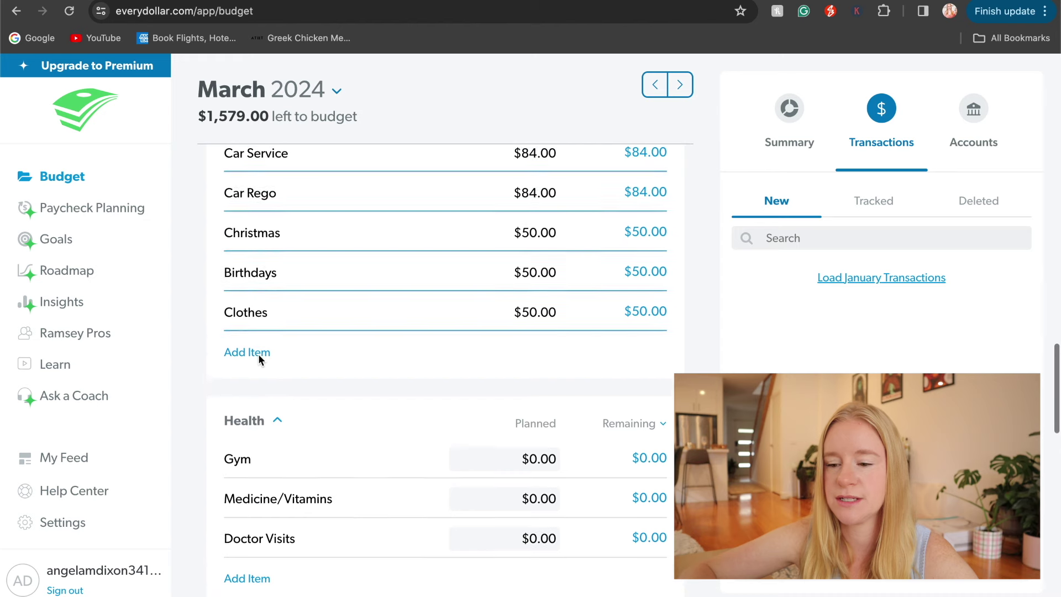
{"action": "scroll", "coordinate": [257, 353], "scroll_direction": "down", "scroll_amount": 10}
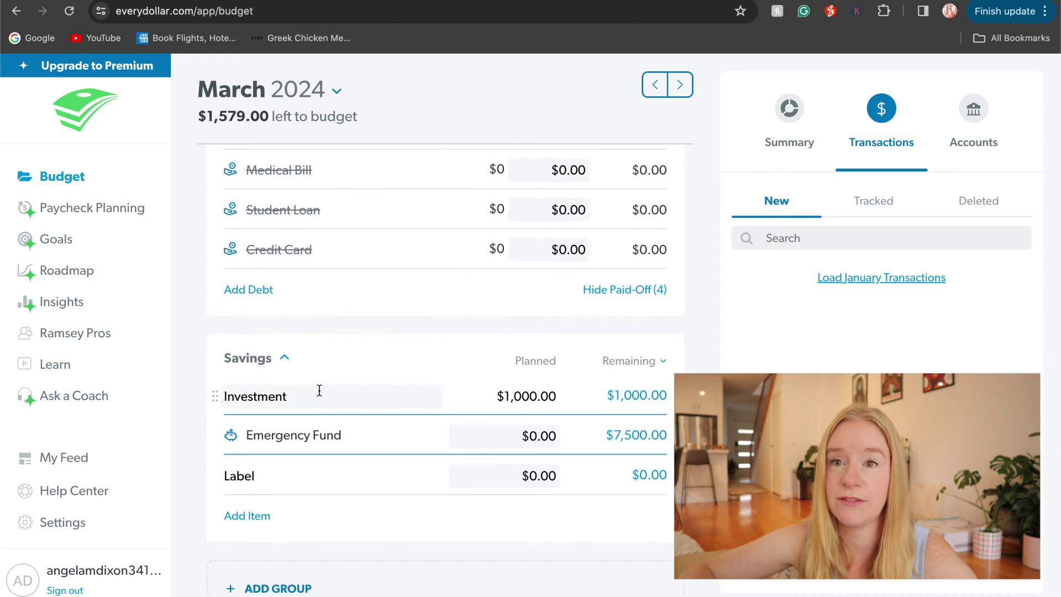
{"action": "scroll", "coordinate": [319, 390], "scroll_direction": "up", "scroll_amount": 8}
{"action": "scroll", "coordinate": [320, 392], "scroll_direction": "up", "scroll_amount": 6}
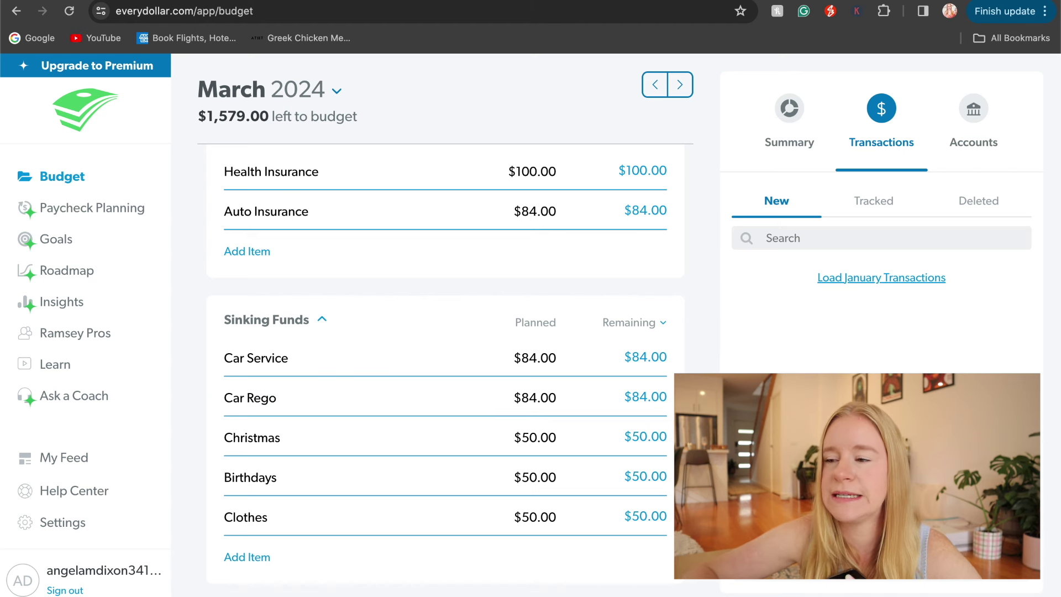
{"action": "left_click", "coordinate": [660, 0]}
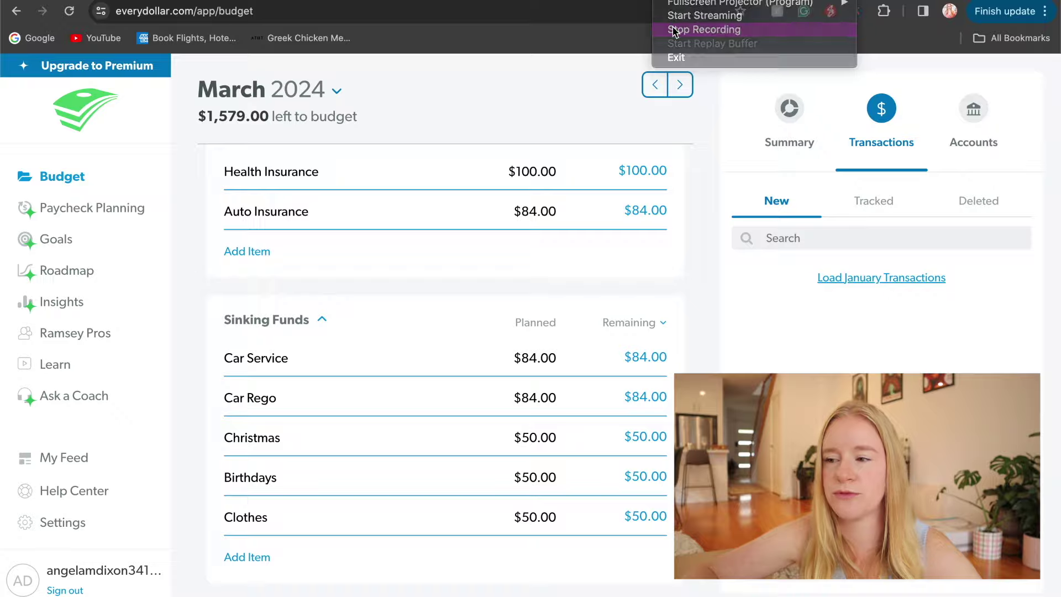